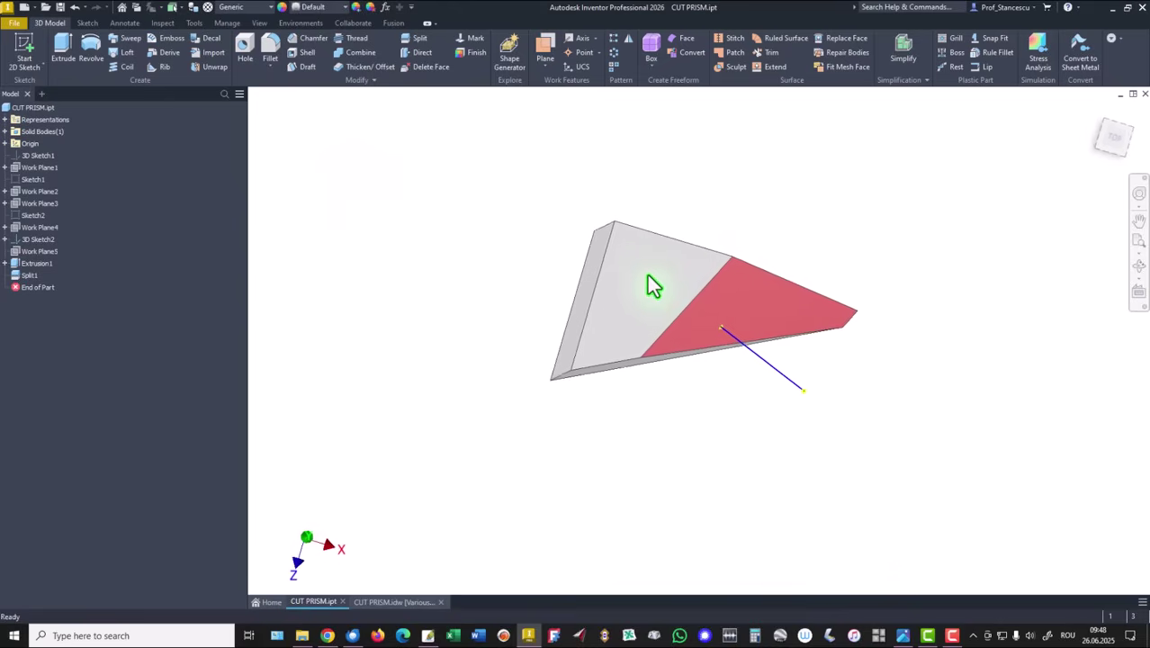
# - Examine the finished cut prism from several angles and review its dimensioned drawing, including line A
pyautogui.keyDown('shift'); pyautogui.moveTo(653, 284); pyautogui.dragTo(688, 238, button='middle'); pyautogui.keyUp('shift')
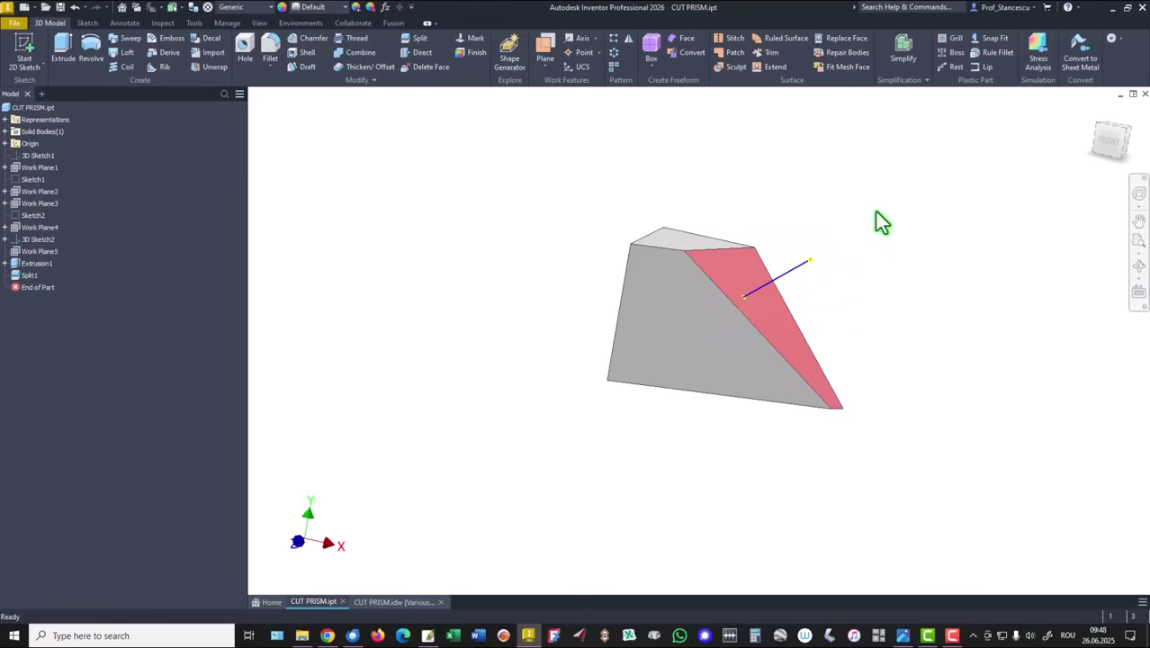
pyautogui.press('F6')
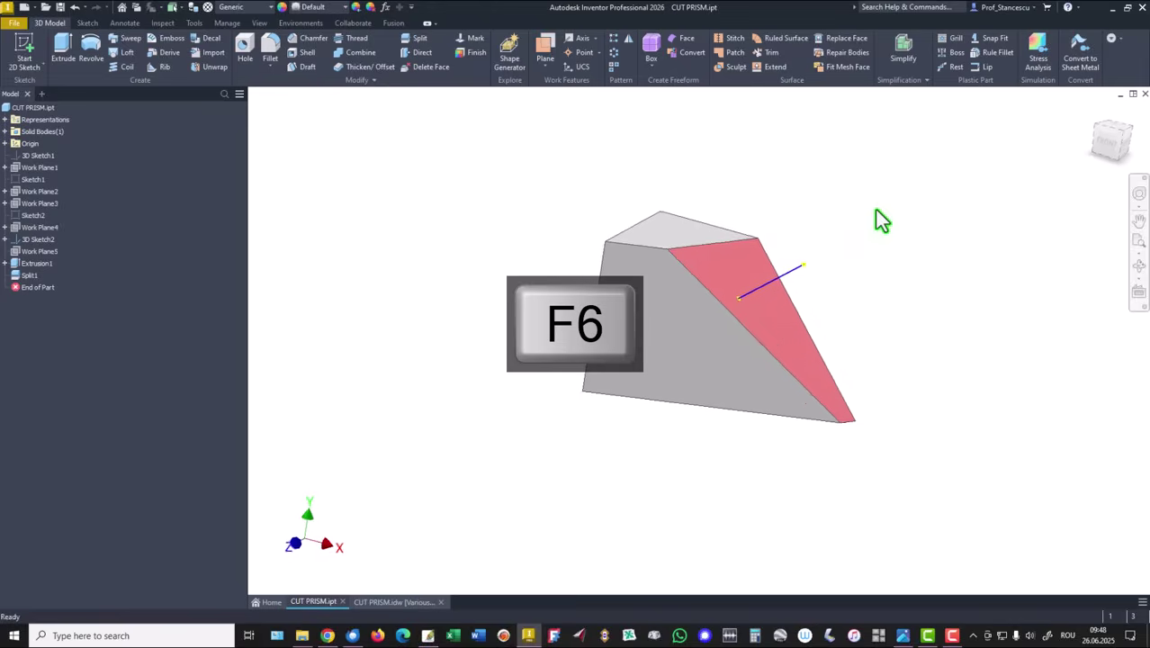
pyautogui.click(376, 602)
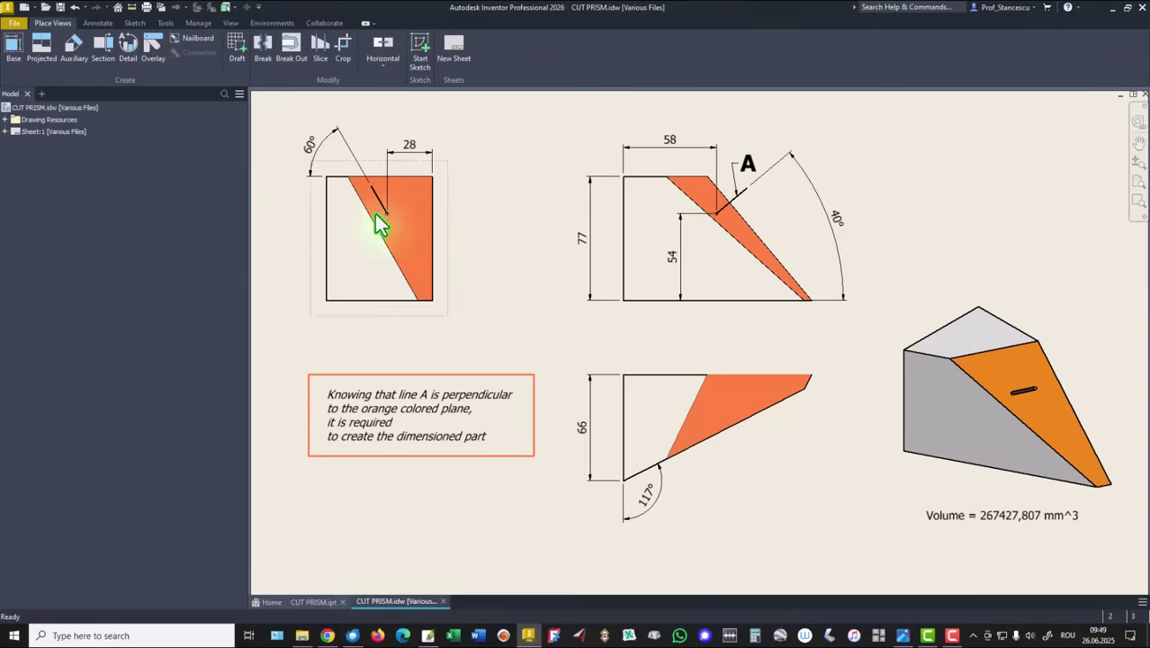
pyautogui.click(746, 192)
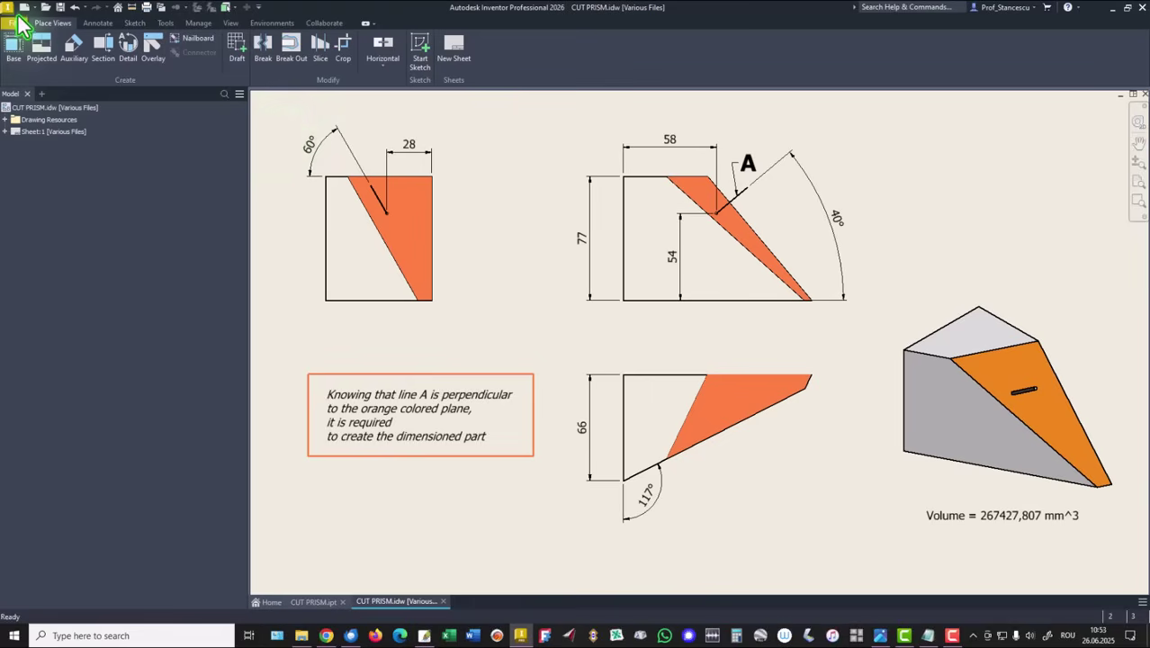
# - Create a new part from the metric Standard (mm).ipt template and start a 3D sketch in it
pyautogui.click(27, 8)
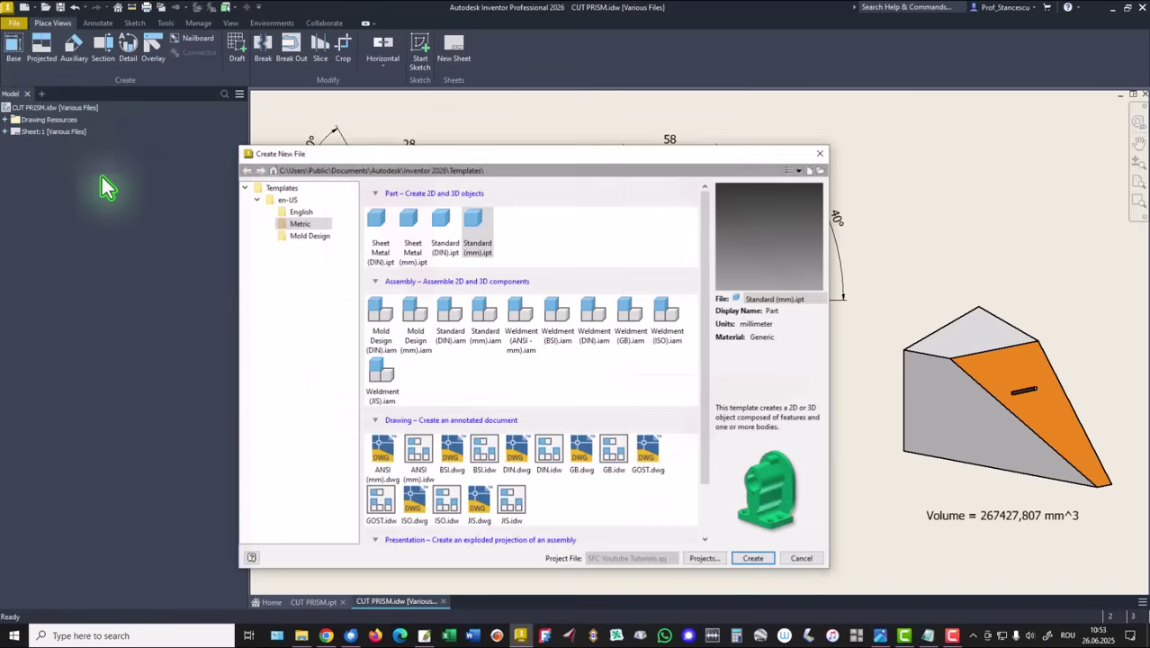
pyautogui.doubleClick(478, 225)
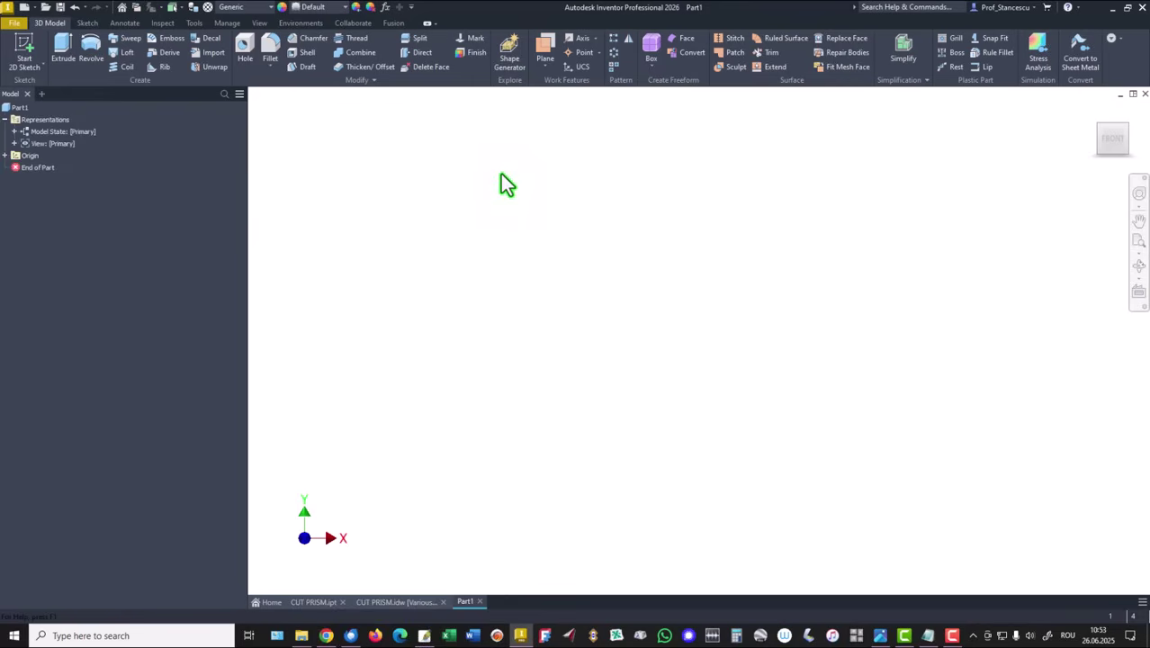
pyautogui.click(38, 68)
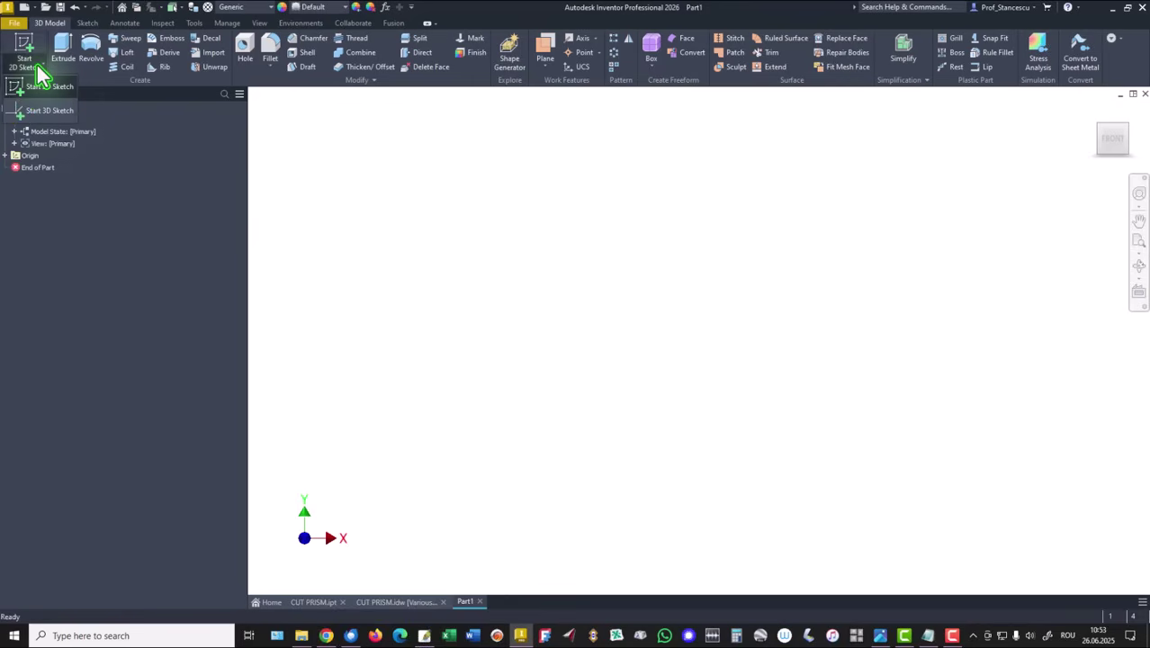
pyautogui.click(39, 114)
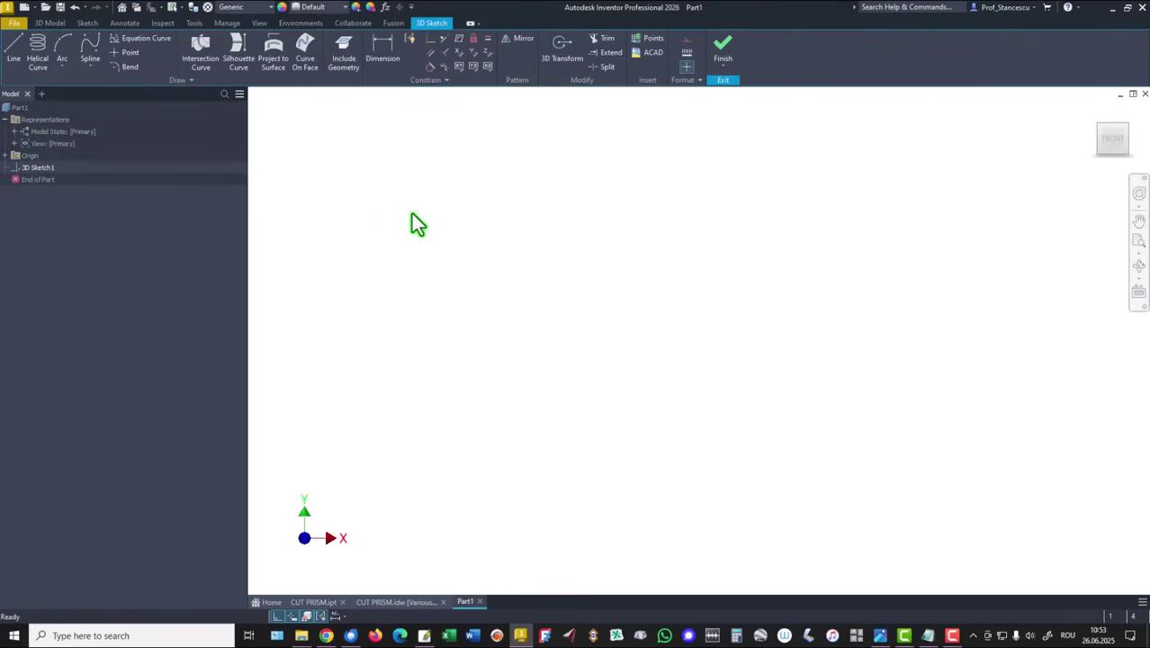
# - Draw a 3D line 58 mm long from the origin along the positive X axis
pyautogui.click(15, 49)
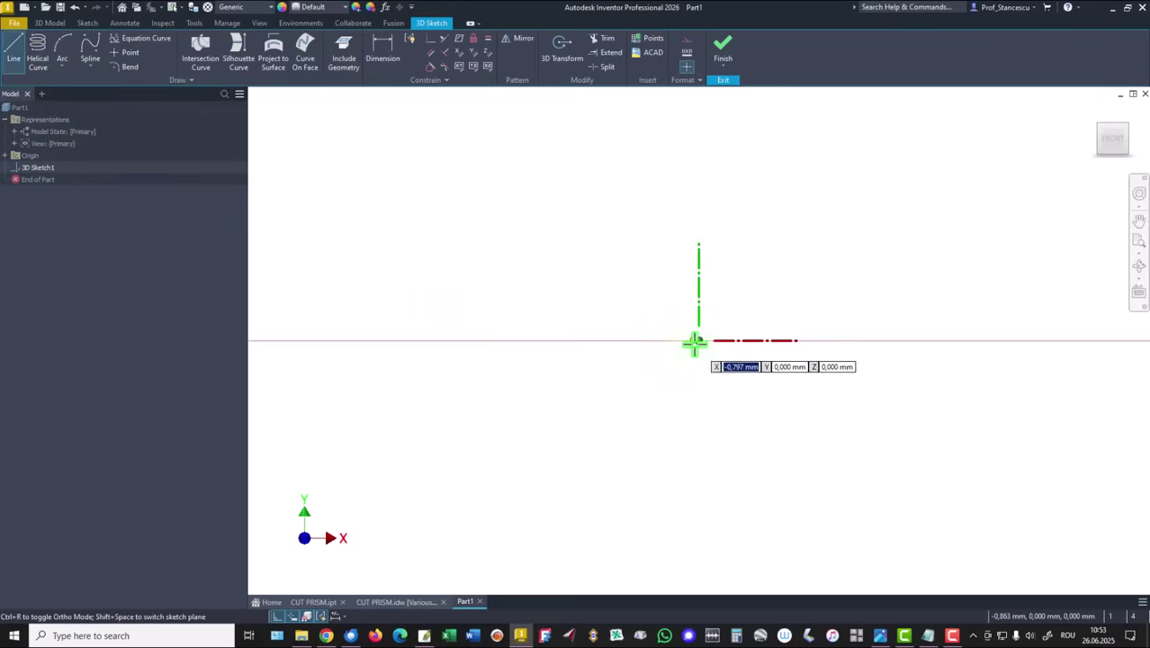
pyautogui.click(698, 341)
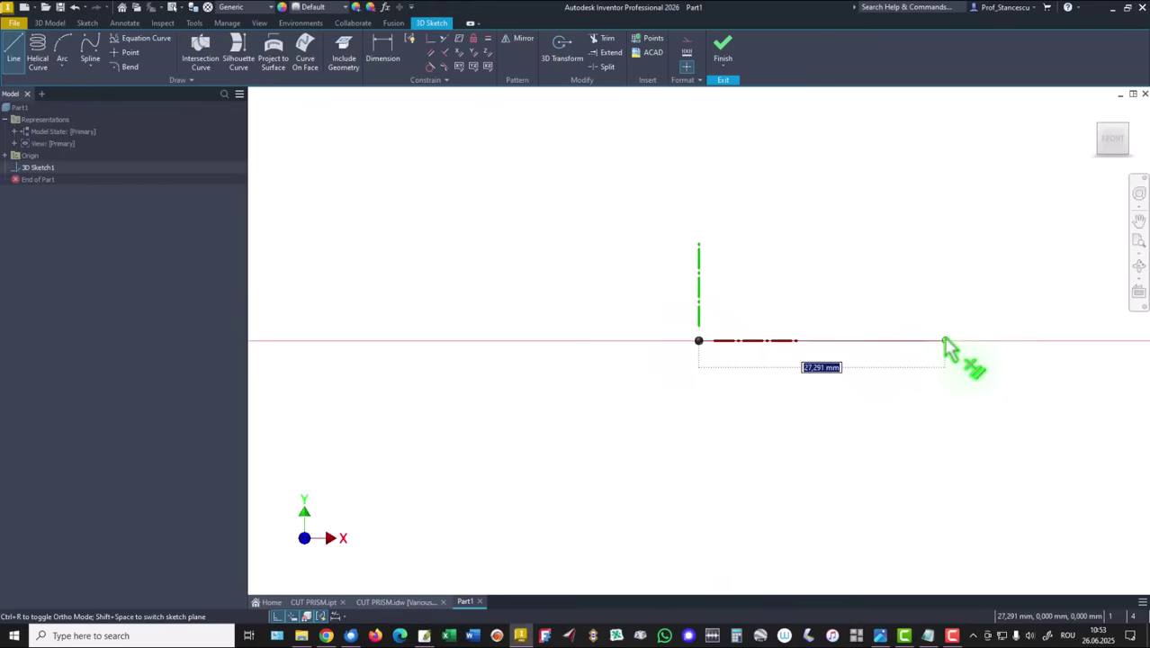
pyautogui.write('58')
pyautogui.press('Return')
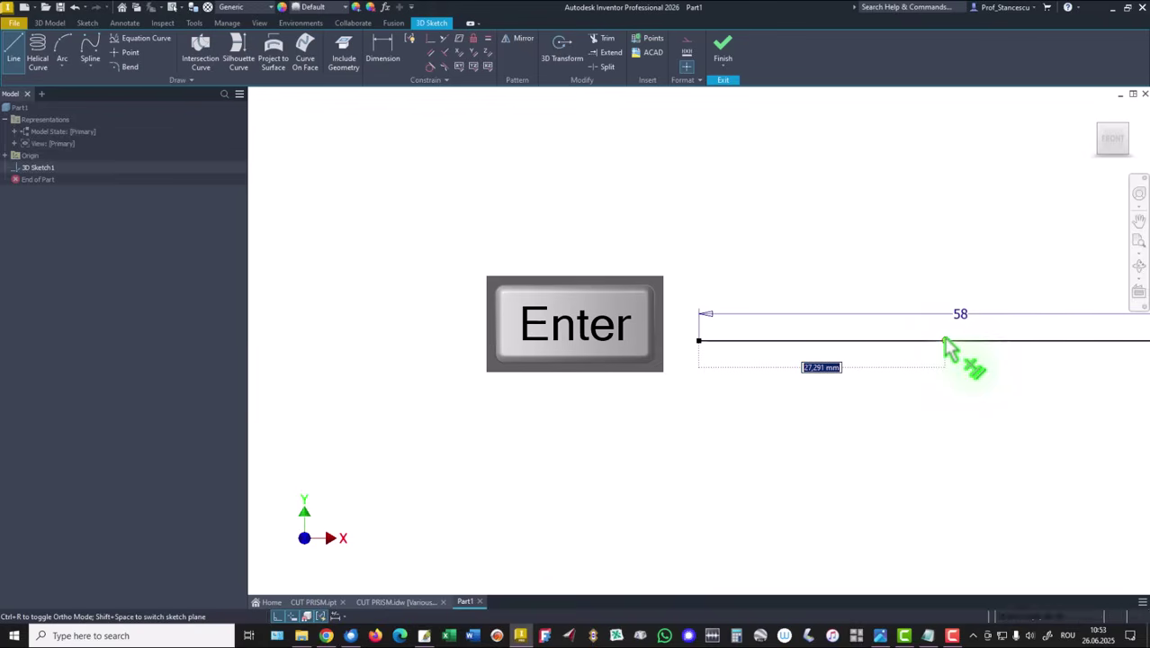
# - Continue the 3D line chain 28 mm along the positive Z axis and 54 mm upward along Y, ending the chain there
pyautogui.press('F6')
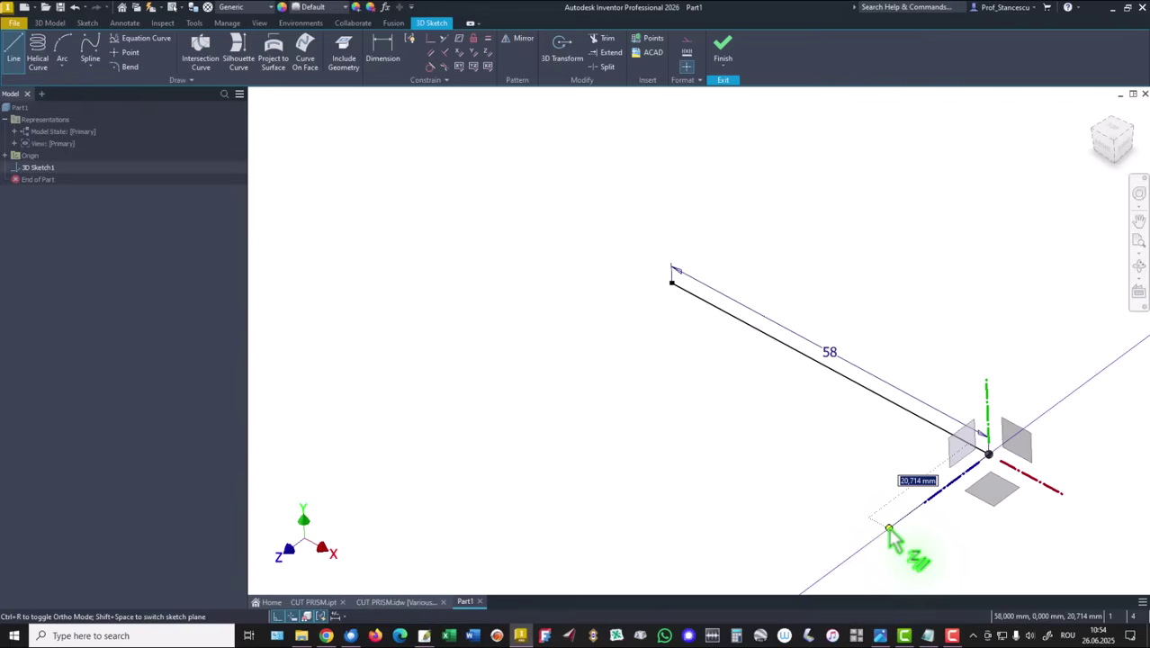
pyautogui.write('28')
pyautogui.press('Return')
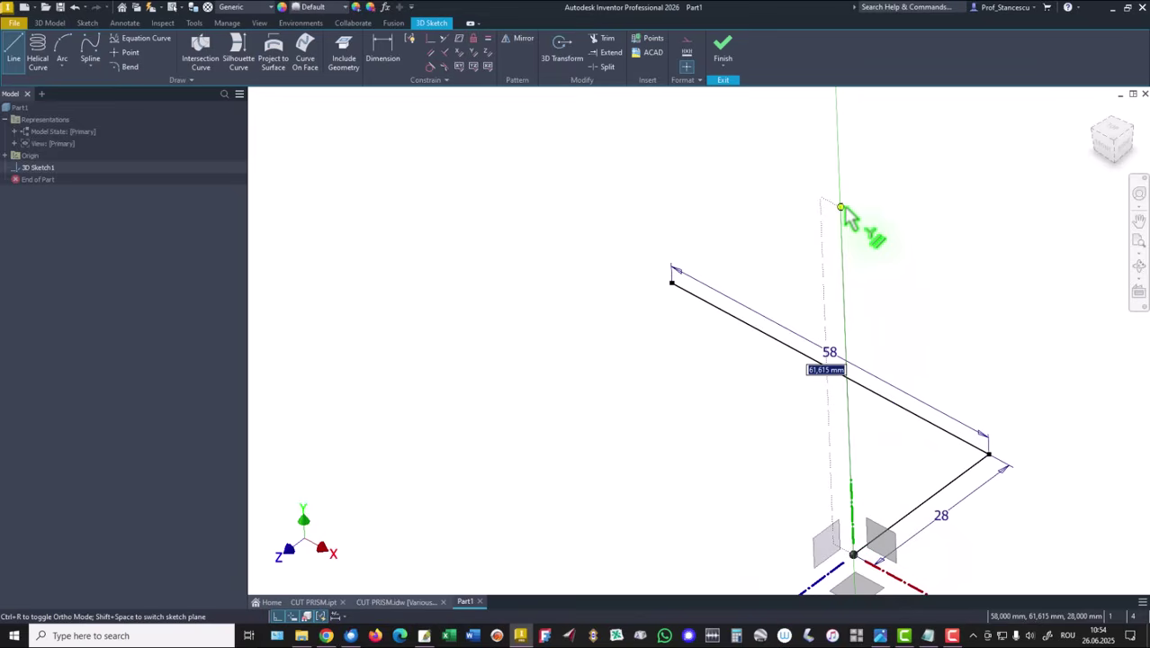
pyautogui.write('54')
pyautogui.press('Return')
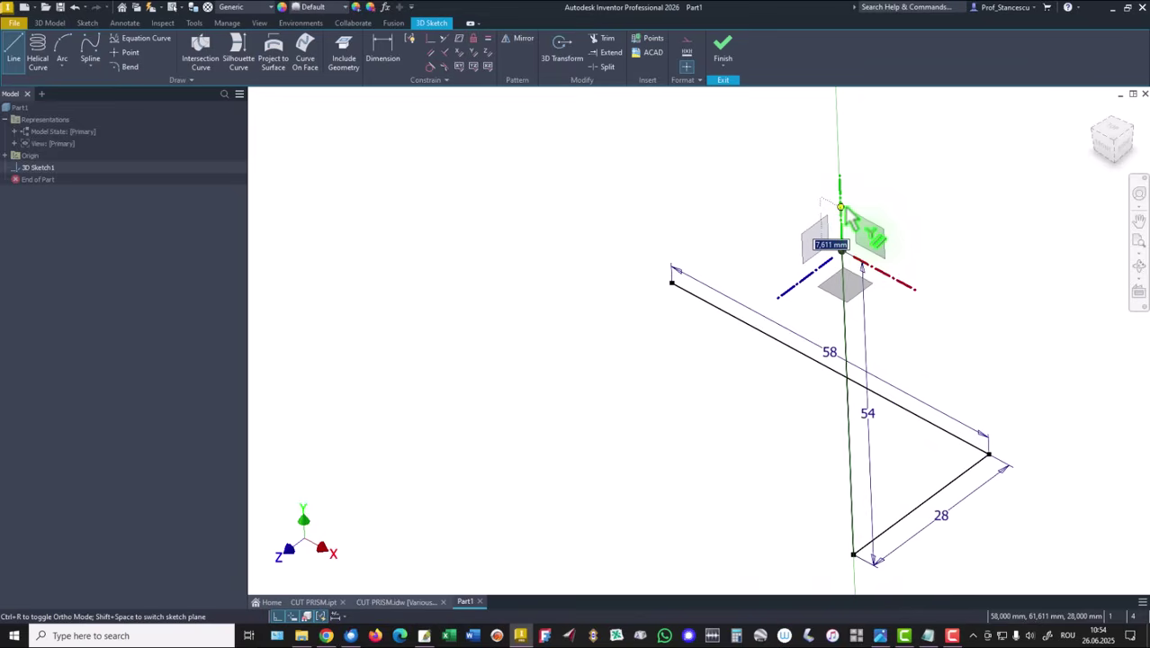
pyautogui.press('Escape')
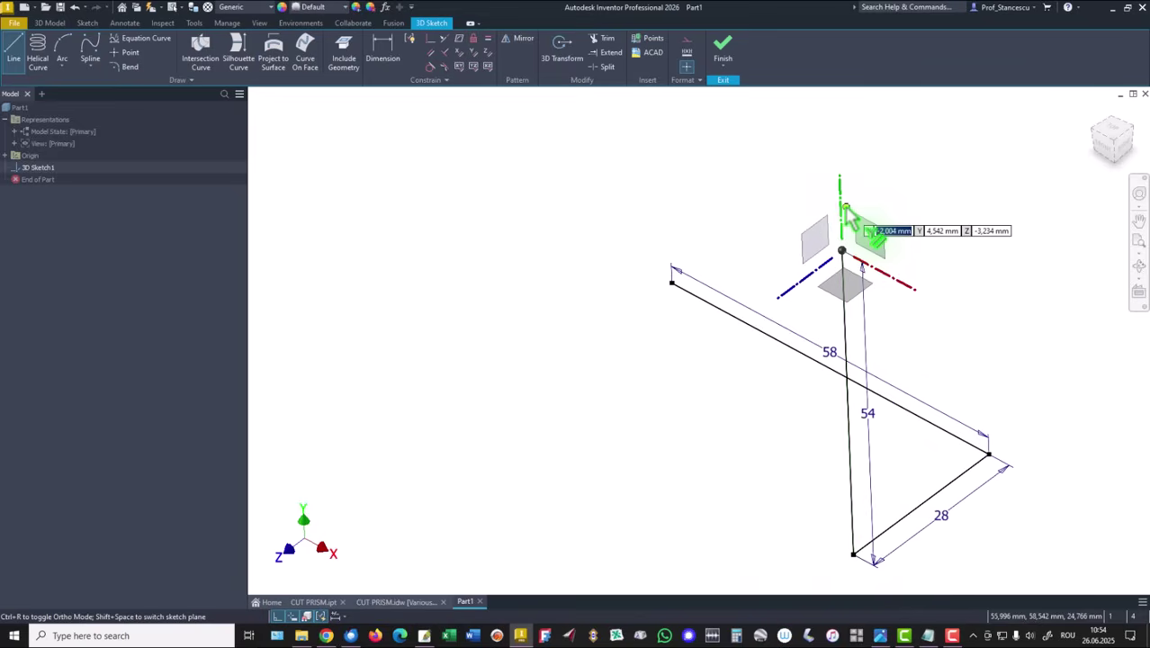
pyautogui.rightClick(932, 175)
pyautogui.click(976, 186)
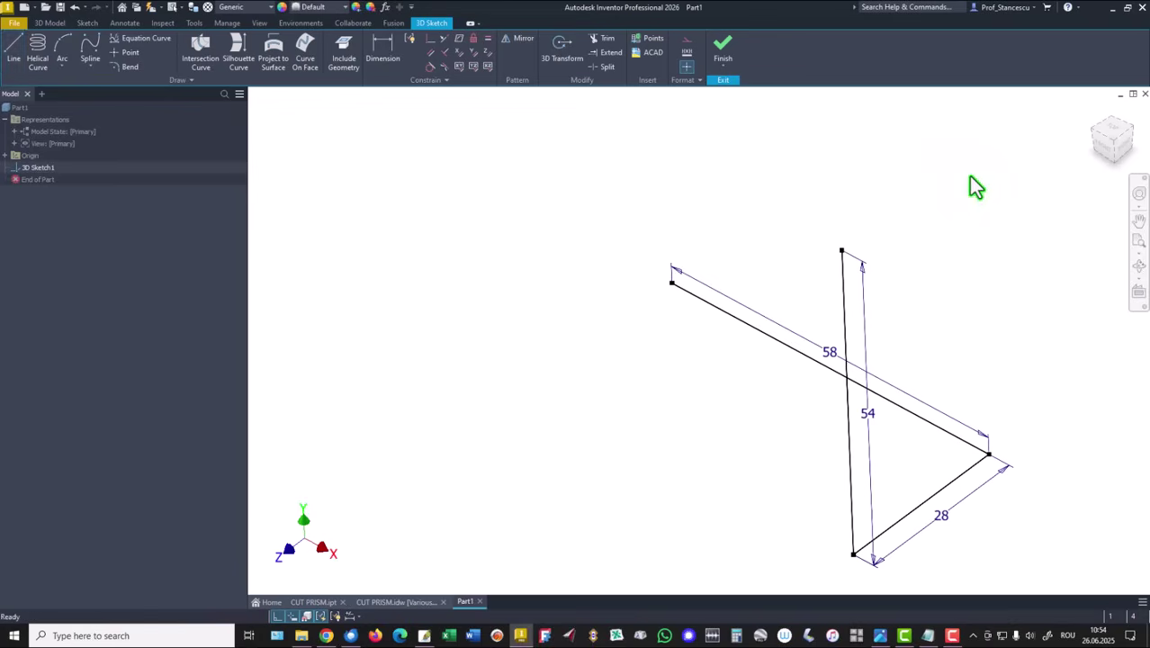
# - Convert all three lines of the 3D sketch to construction geometry
pyautogui.press('F6')
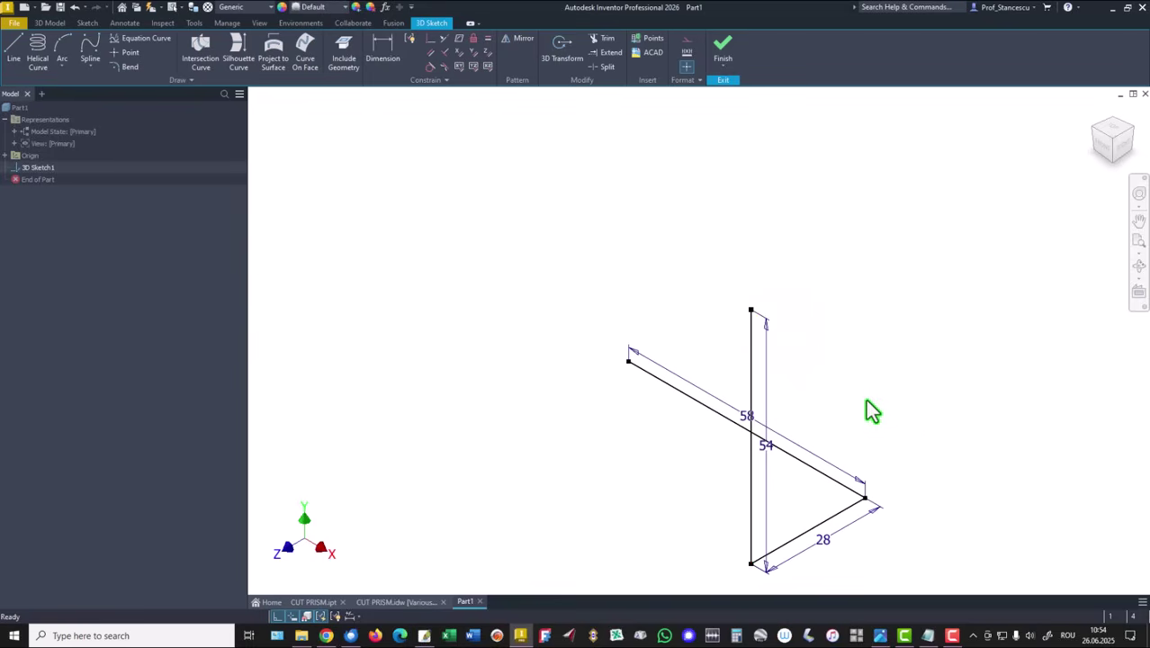
pyautogui.moveTo(974, 404)
pyautogui.mouseDown()
pyautogui.moveTo(889, 452)
pyautogui.moveTo(593, 533)
pyautogui.mouseUp()
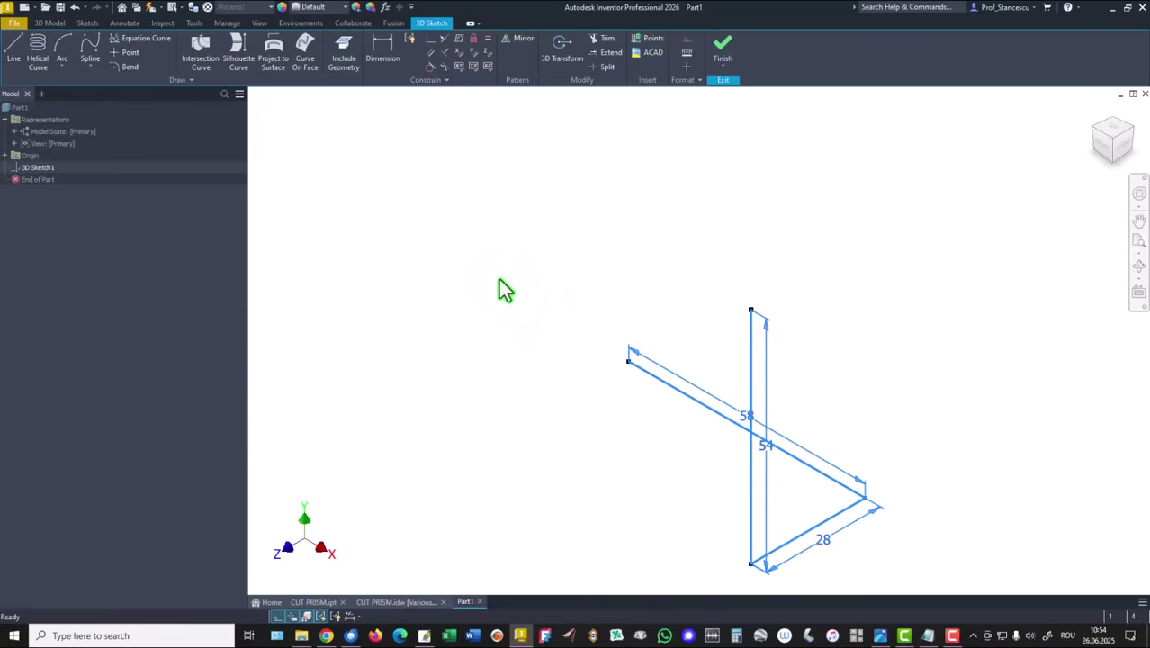
pyautogui.rightClick(504, 219)
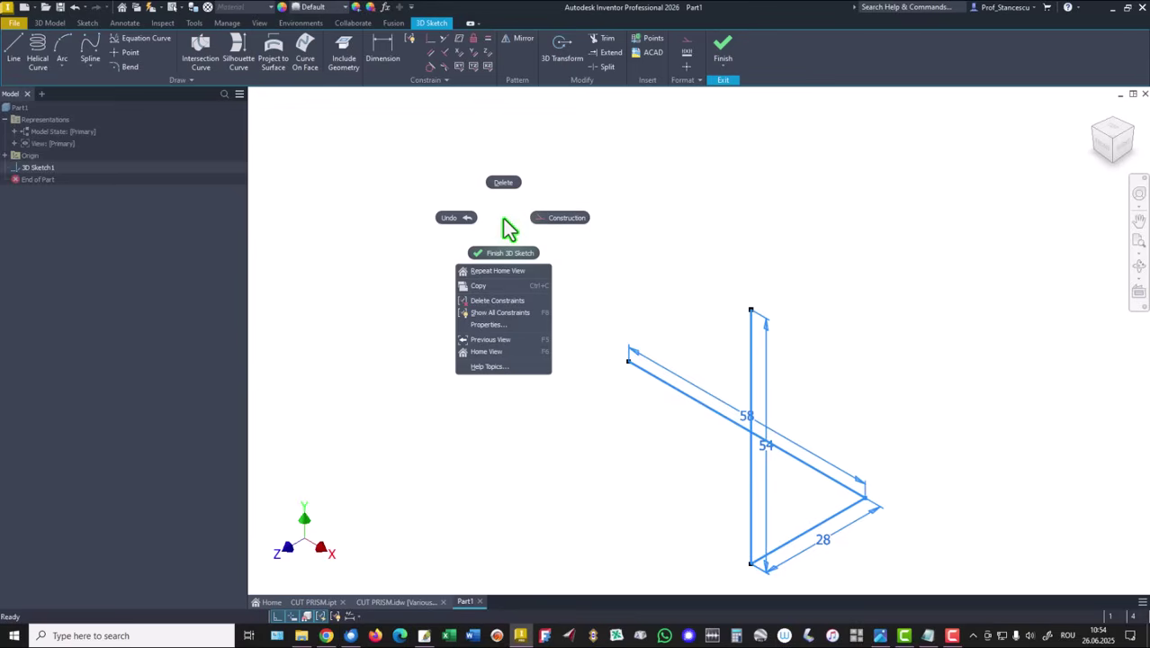
pyautogui.click(569, 218)
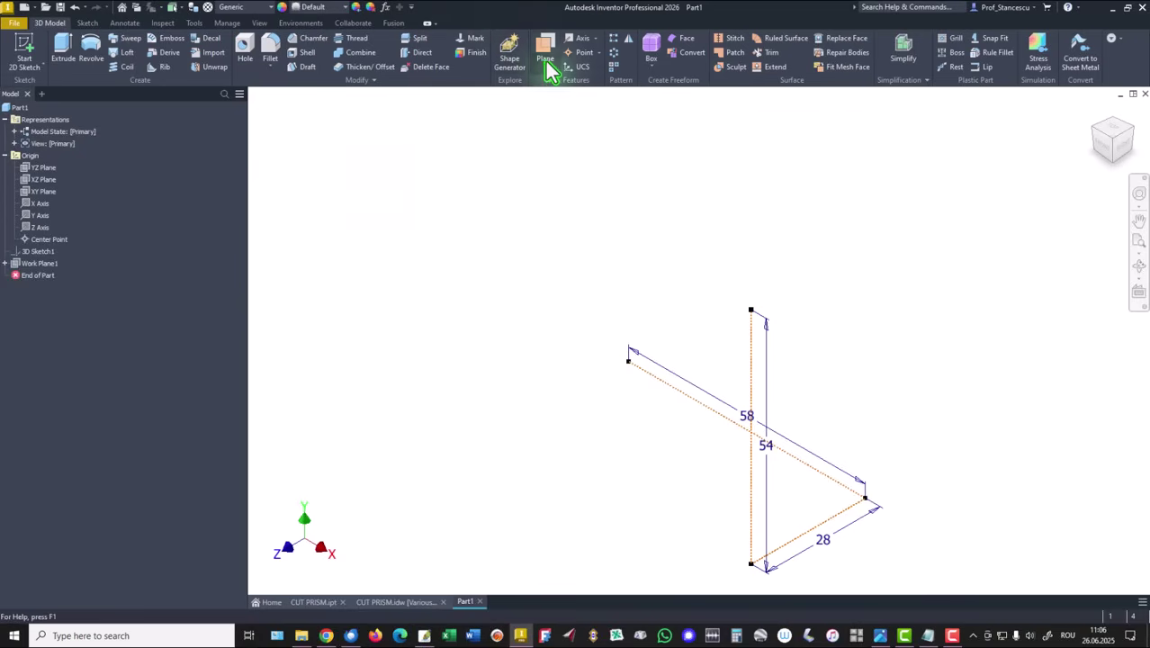
# - Create a work plane parallel to the YZ plane through the upper endpoint of the 54 mm line
pyautogui.click(547, 55)
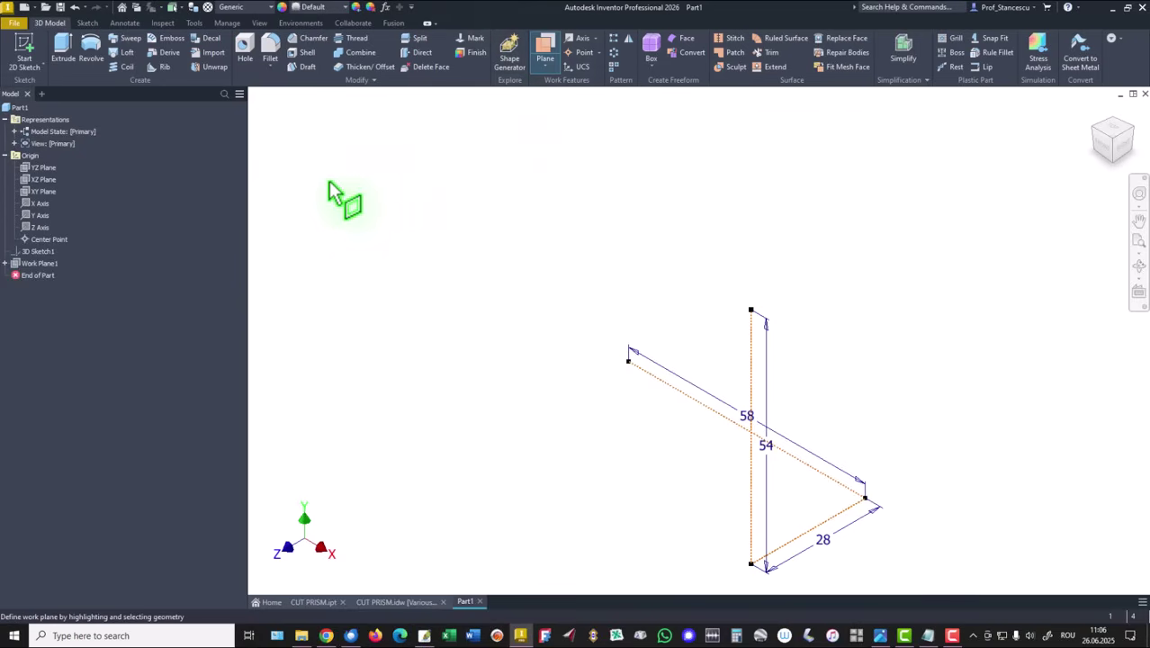
pyautogui.click(41, 171)
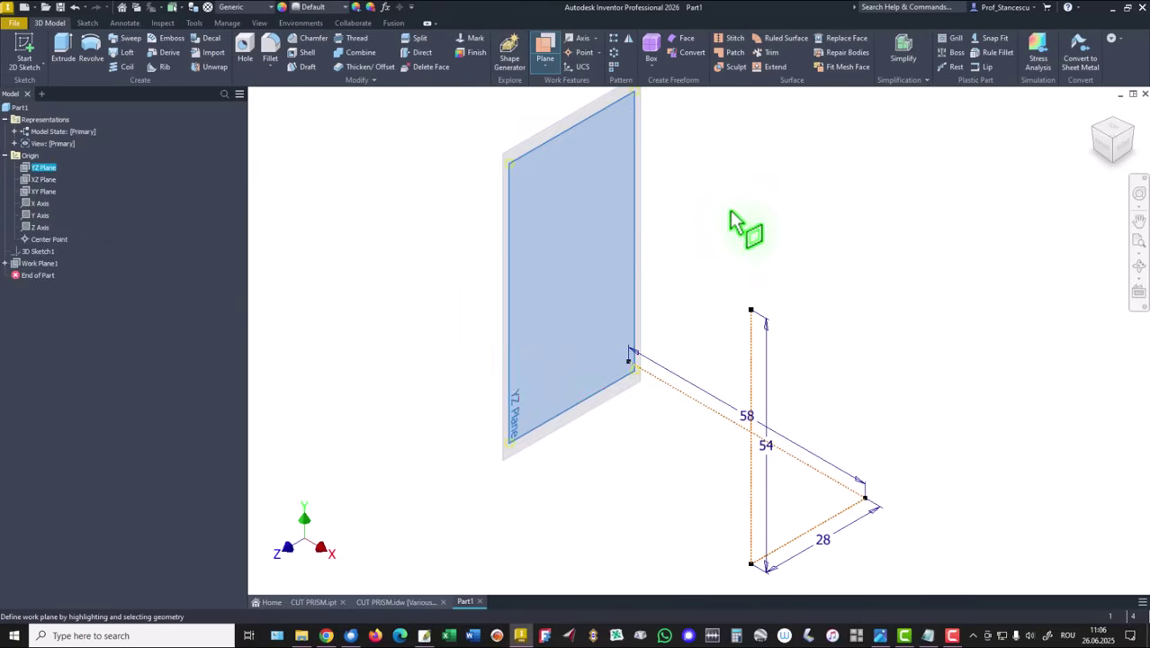
pyautogui.click(751, 312)
# - On the new work plane, sketch a line about 21 mm long from the 54 mm line's upper endpoint, angled 90-60 degrees from vertical
pyautogui.click(883, 300)
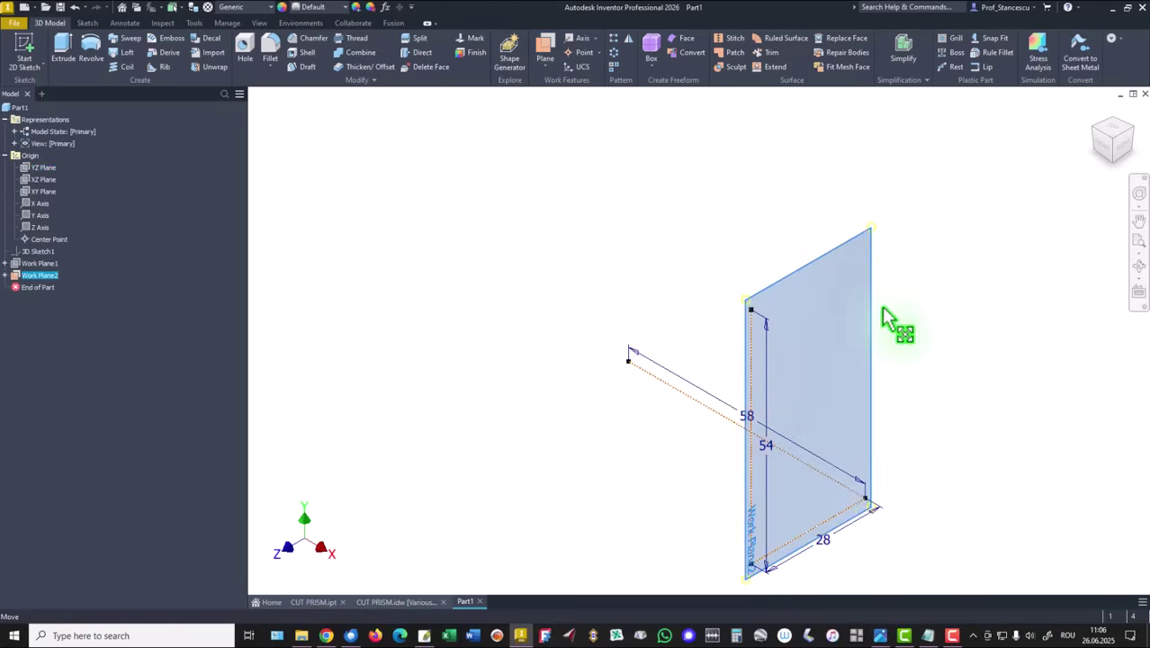
pyautogui.click(885, 299)
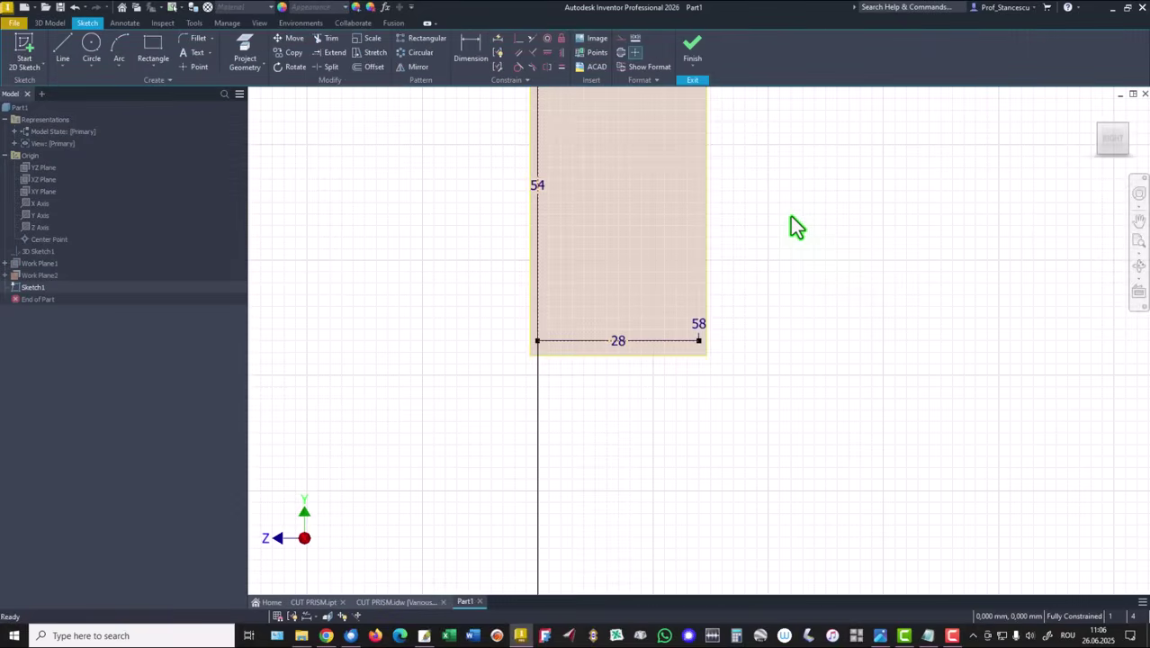
pyautogui.press('Home')
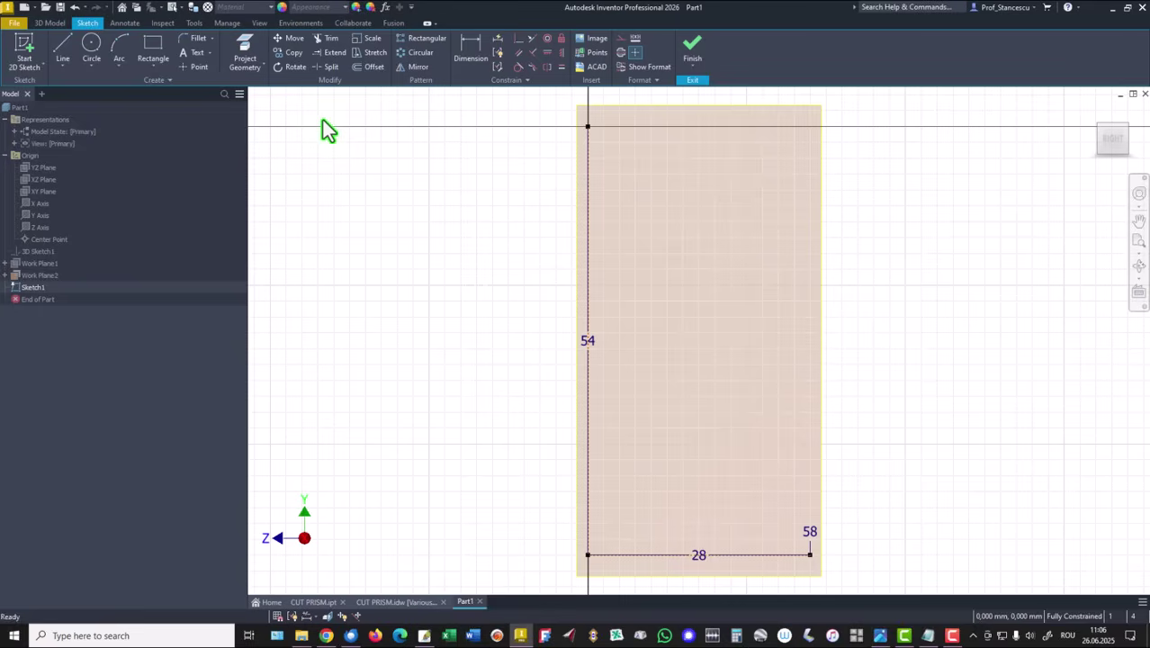
pyautogui.click(62, 50)
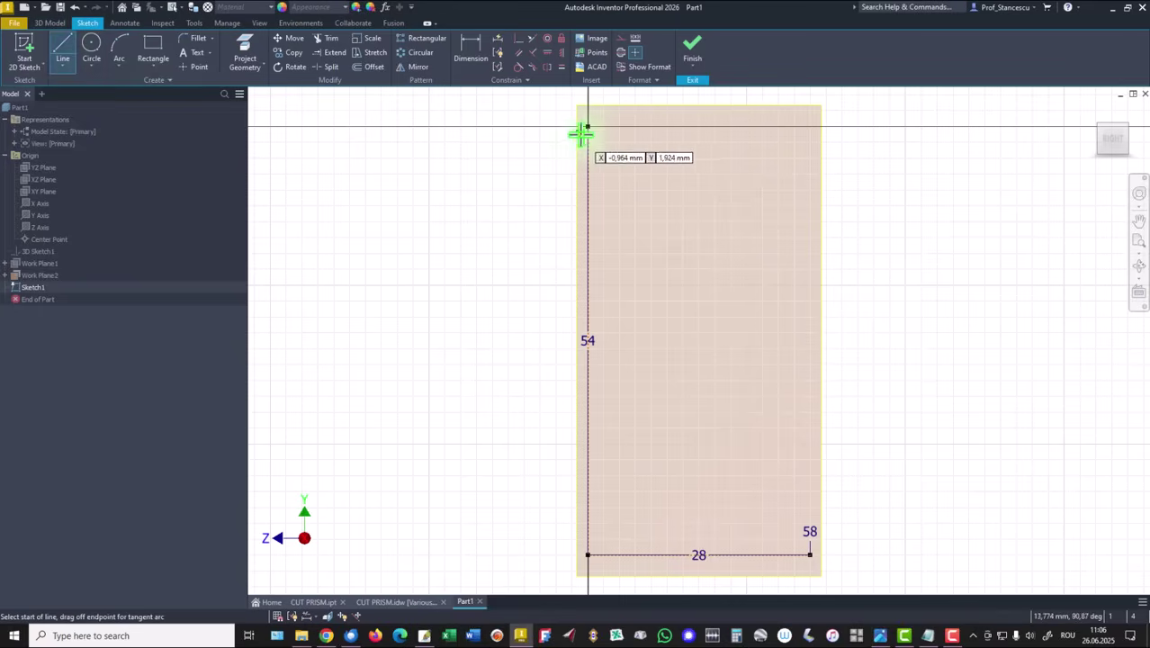
pyautogui.moveTo(521, 139); pyautogui.dragTo(599, 275, button='middle')
pyautogui.click(666, 261)
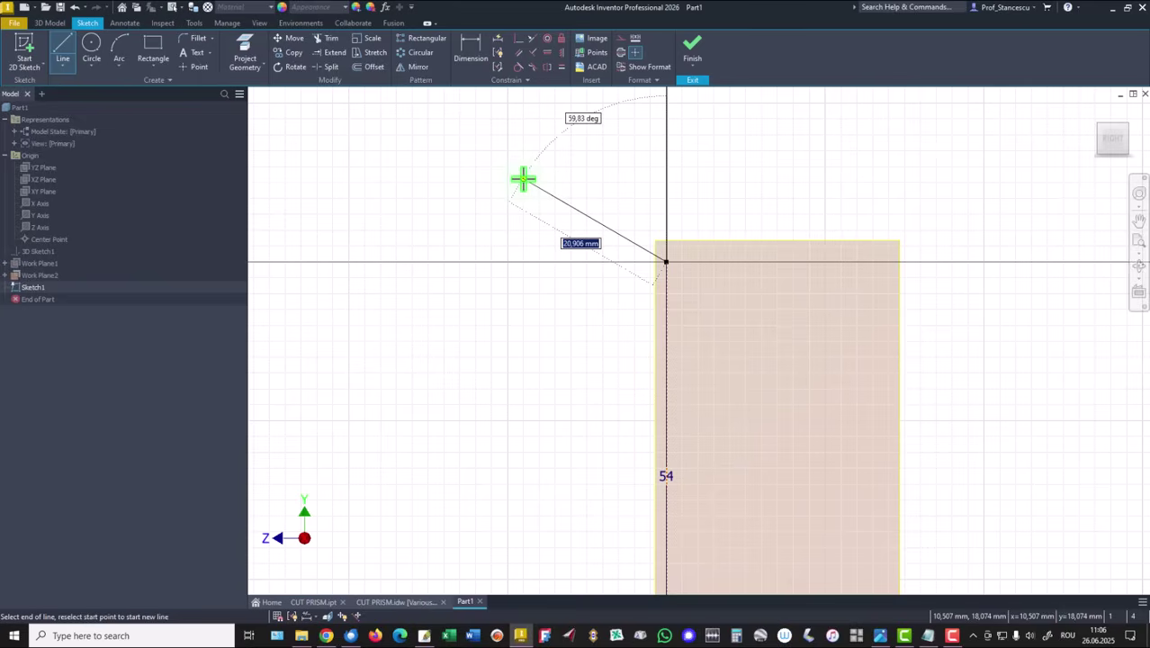
pyautogui.press('Tab')
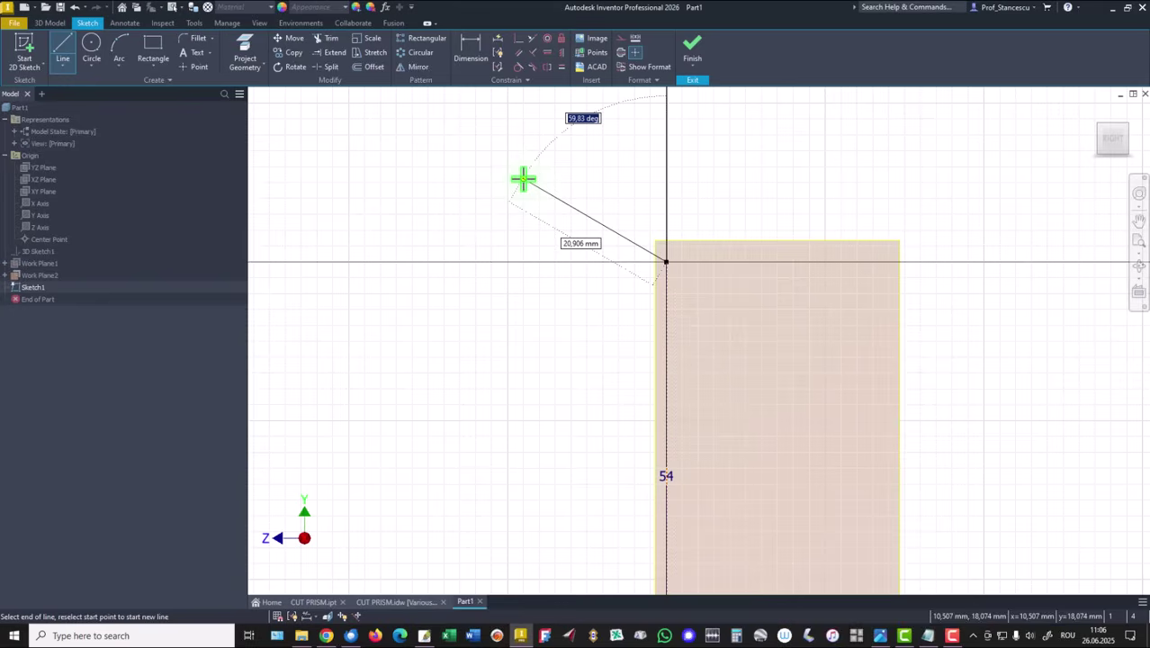
pyautogui.write('90-60')
pyautogui.press('Return')
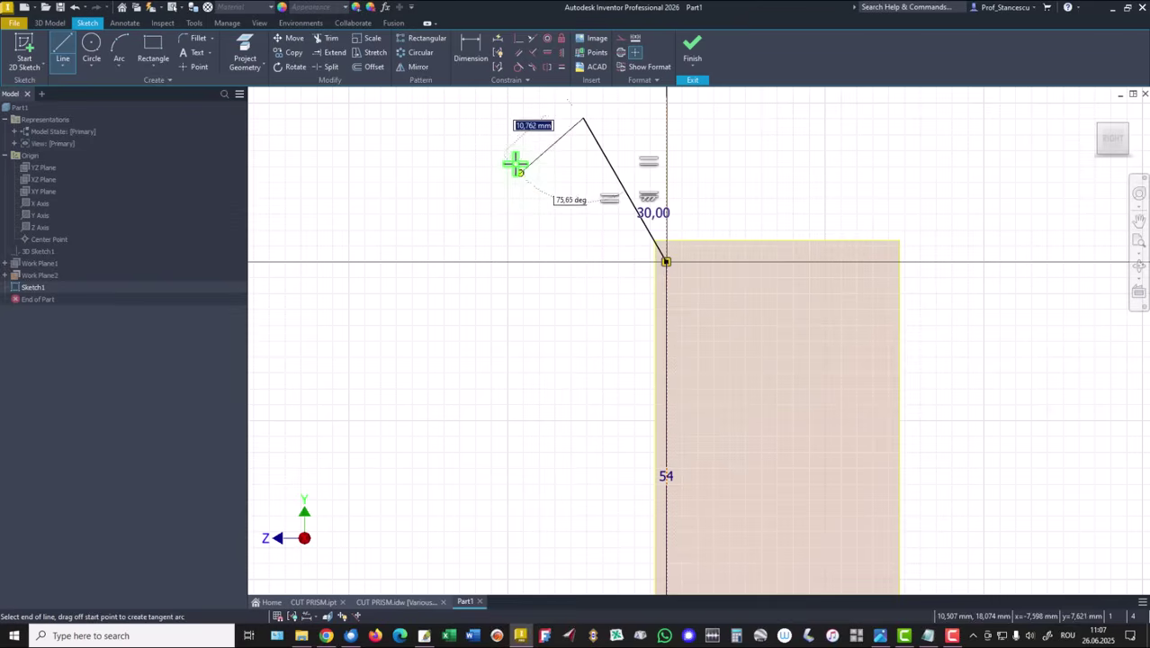
pyautogui.rightClick(515, 162)
pyautogui.click(563, 166)
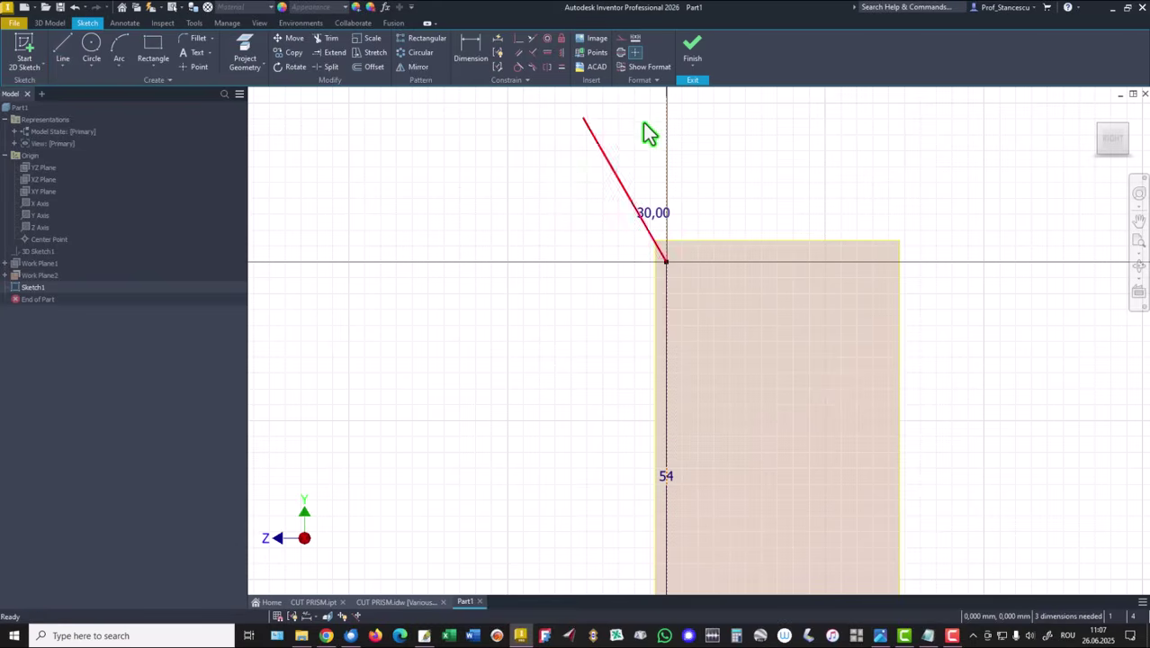
# - Finish the angled line's sketch and hide the work plane it lies on
pyautogui.click(708, 49)
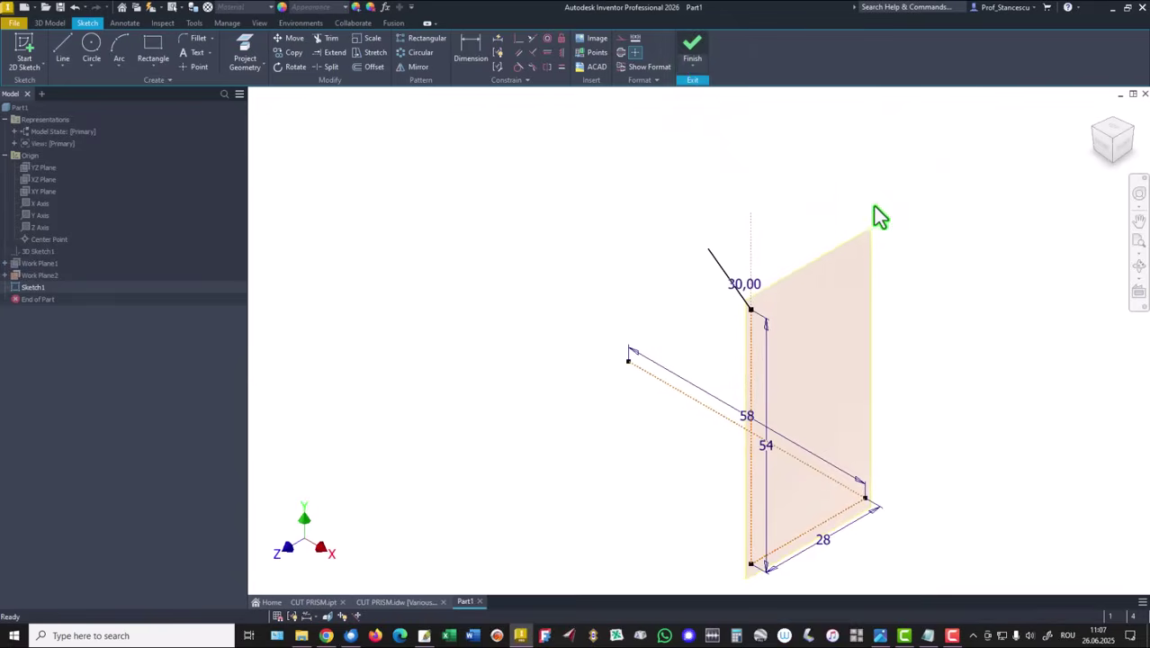
pyautogui.rightClick(870, 244)
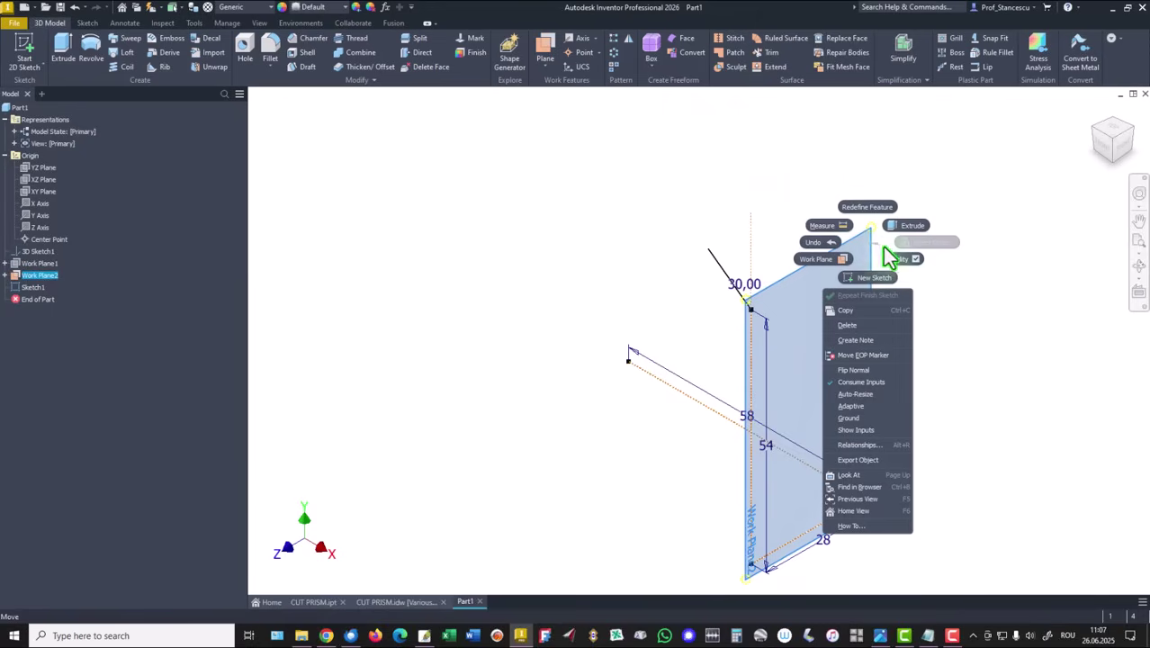
pyautogui.click(907, 261)
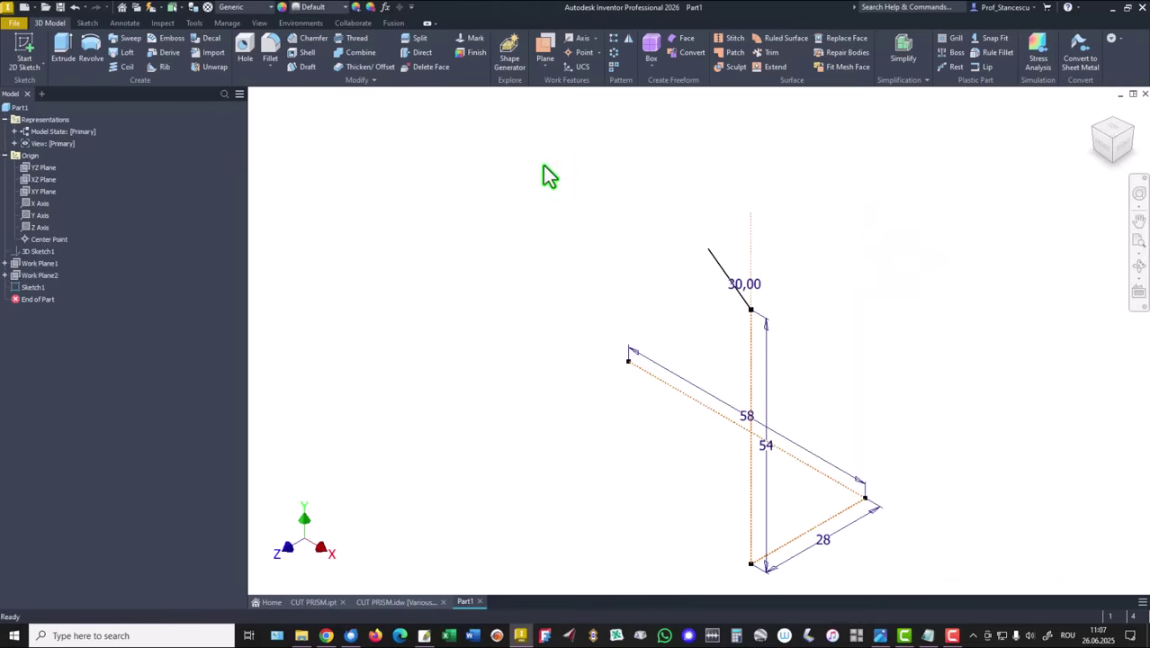
# - Create a work plane parallel to the XY plane through the upper endpoint of the 54 mm line
pyautogui.click(545, 52)
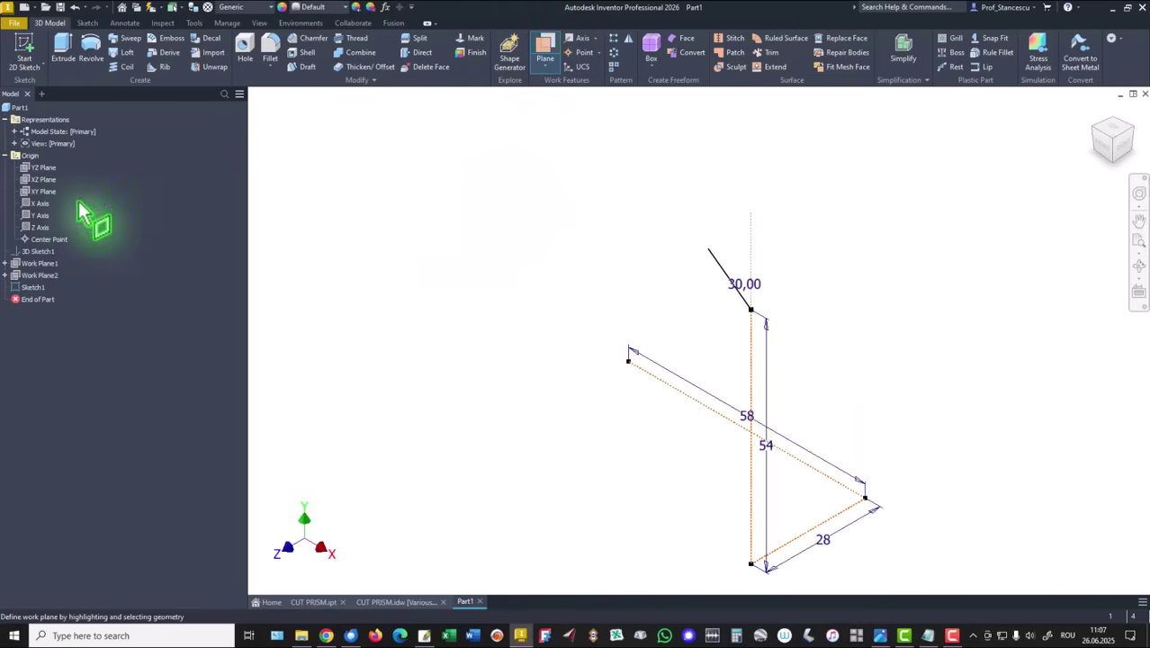
pyautogui.click(37, 193)
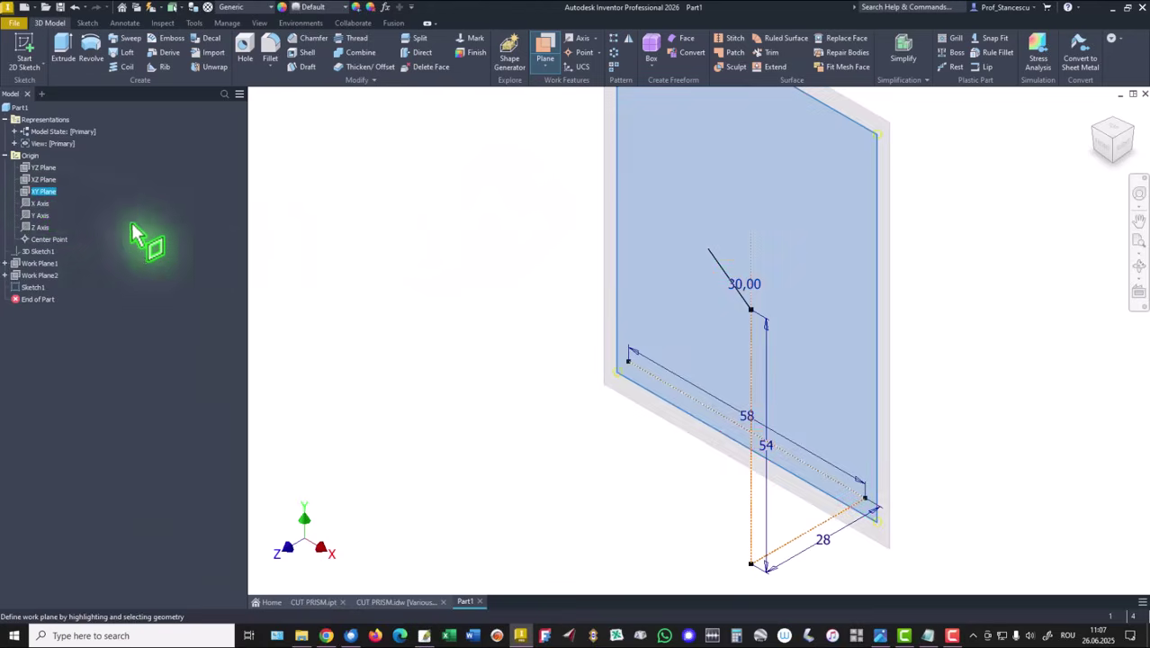
pyautogui.click(750, 311)
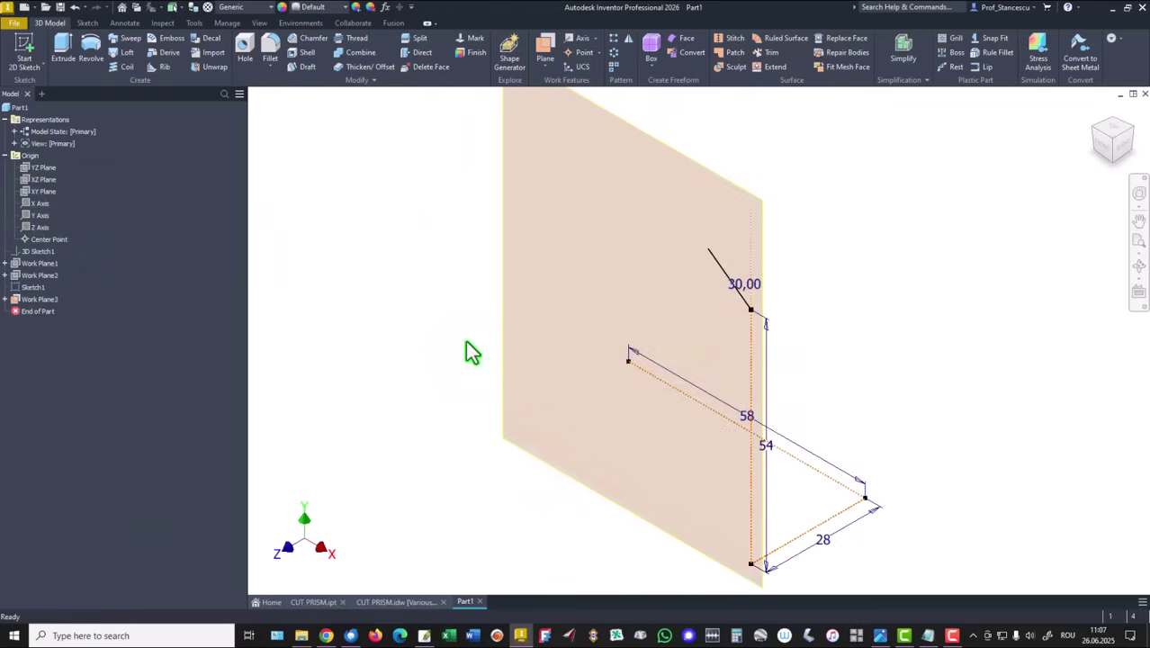
# - On the new work plane, sketch a line about 27 mm long from the 54 mm line's upper endpoint, rising 40 degrees from horizontal towards positive X
pyautogui.click(729, 183)
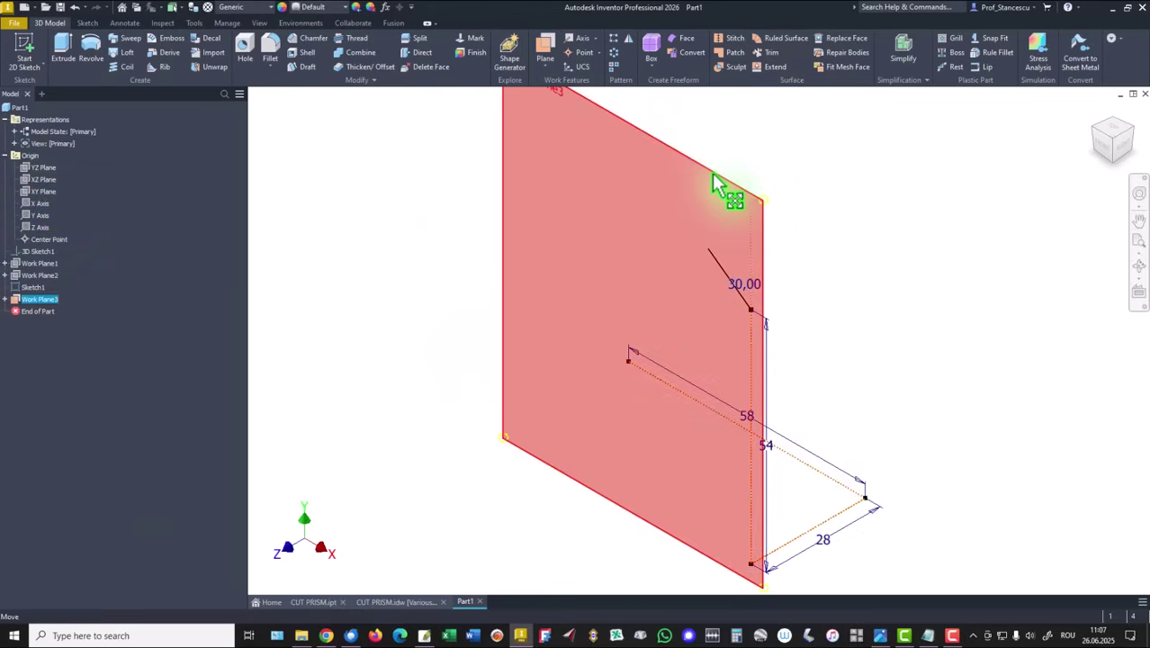
pyautogui.click(725, 166)
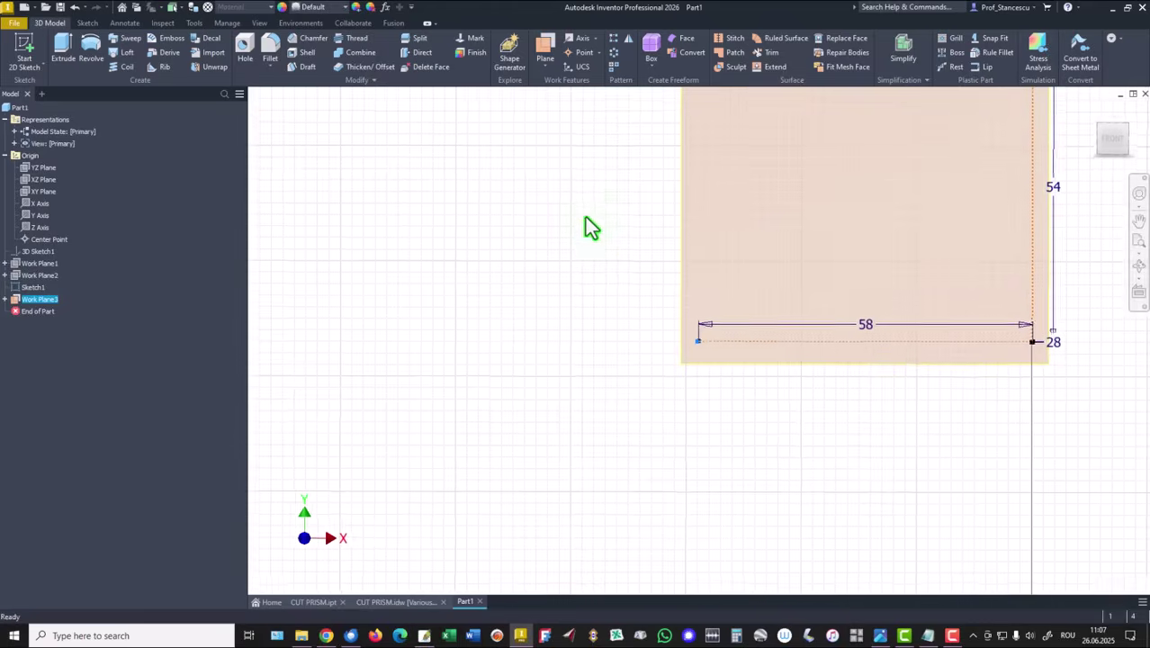
pyautogui.moveTo(585, 226)
pyautogui.mouseDown(button='middle')
pyautogui.moveTo(554, 270)
pyautogui.moveTo(323, 410)
pyautogui.moveTo(331, 400)
pyautogui.mouseUp(button='middle')
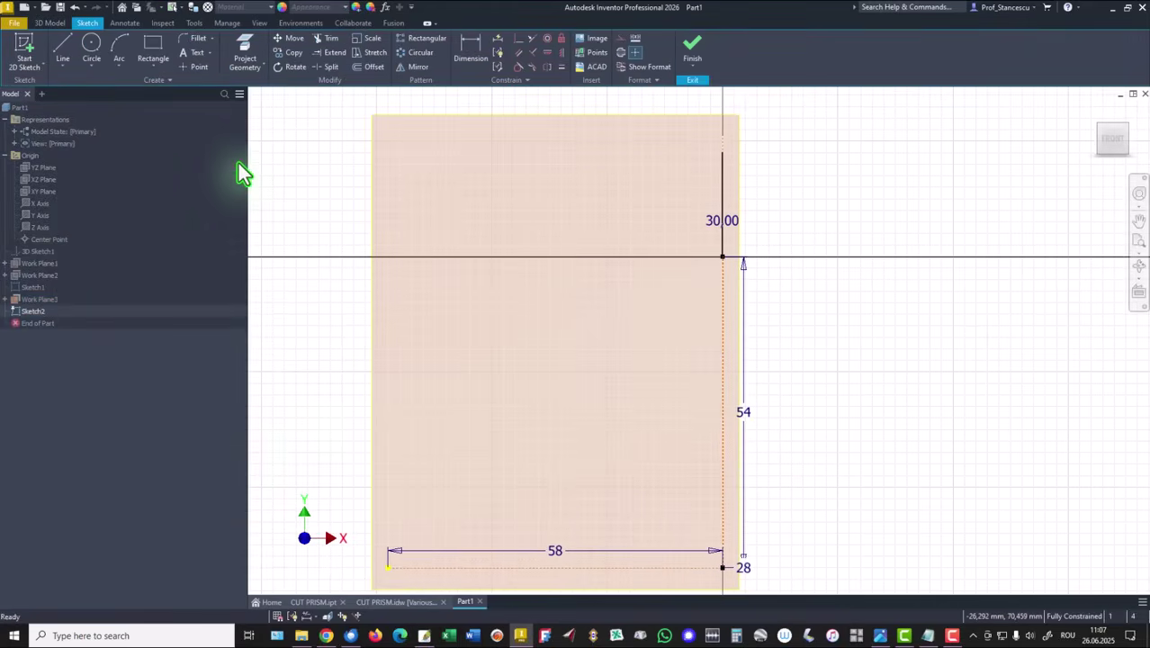
pyautogui.click(245, 52)
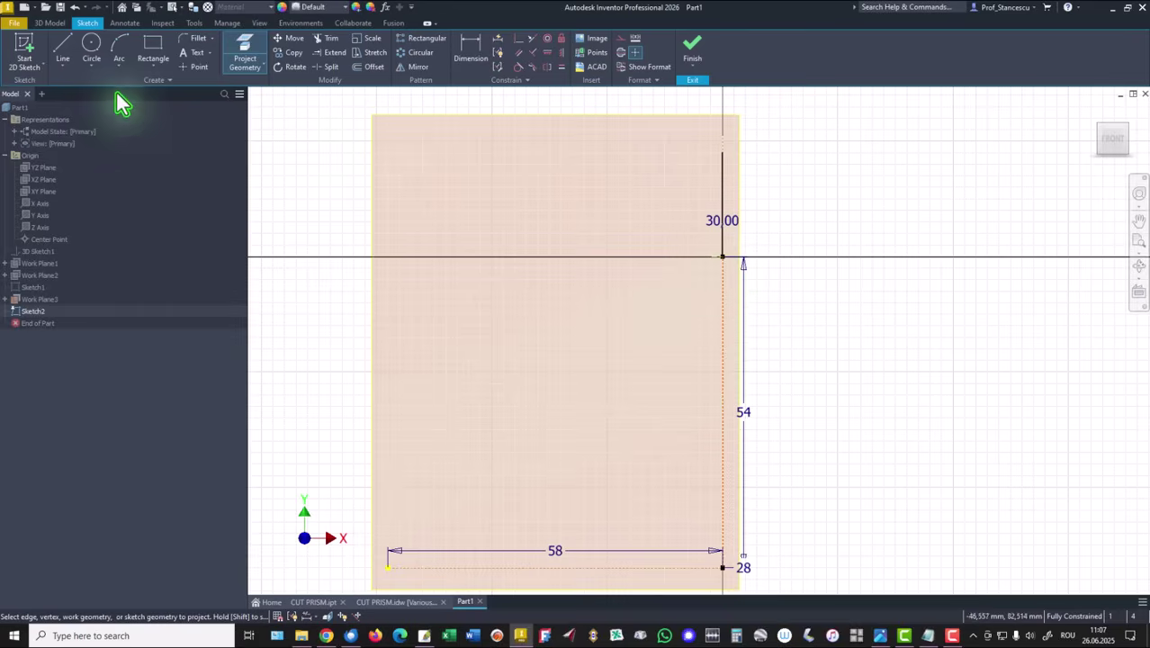
pyautogui.click(63, 49)
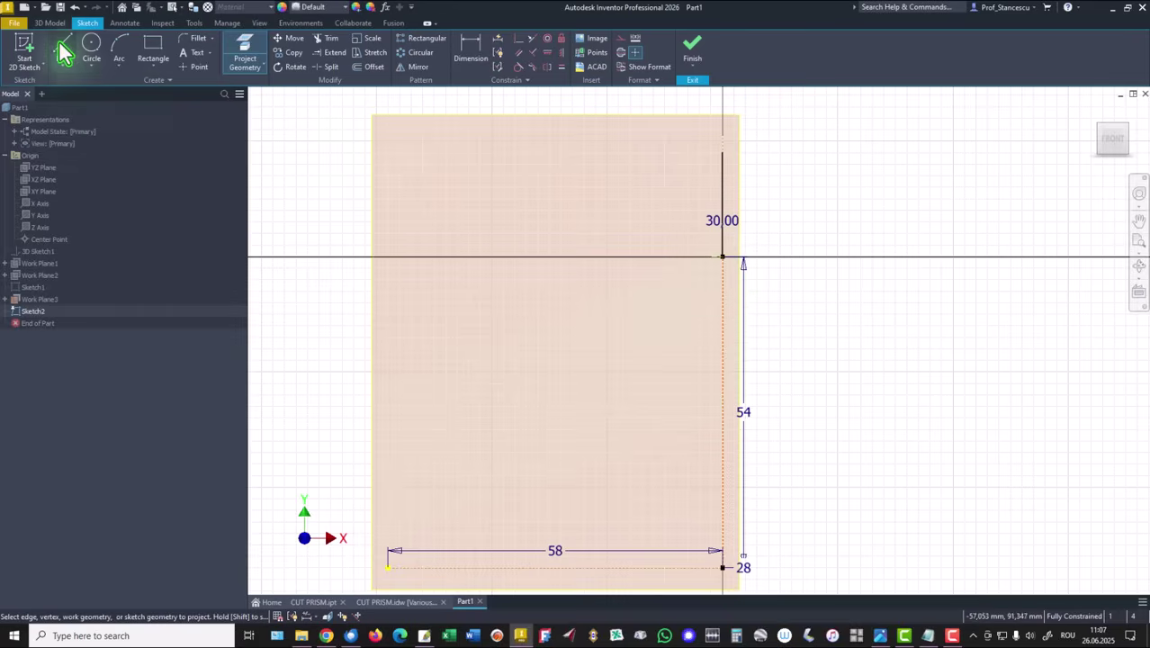
pyautogui.click(724, 259)
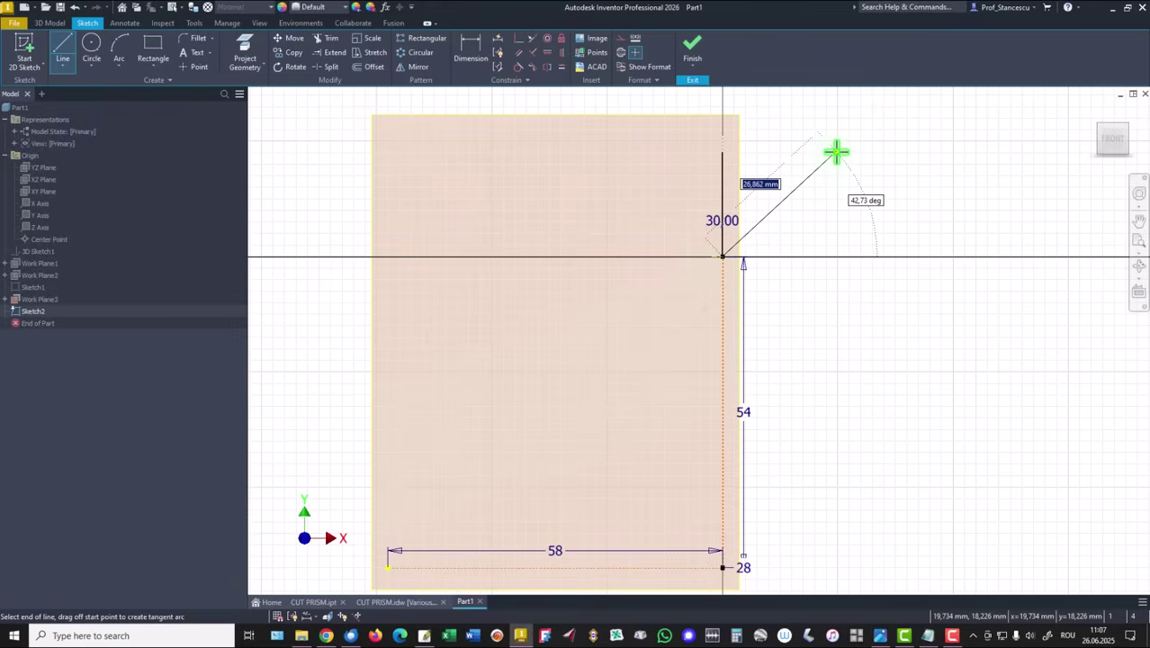
pyautogui.press('Tab')
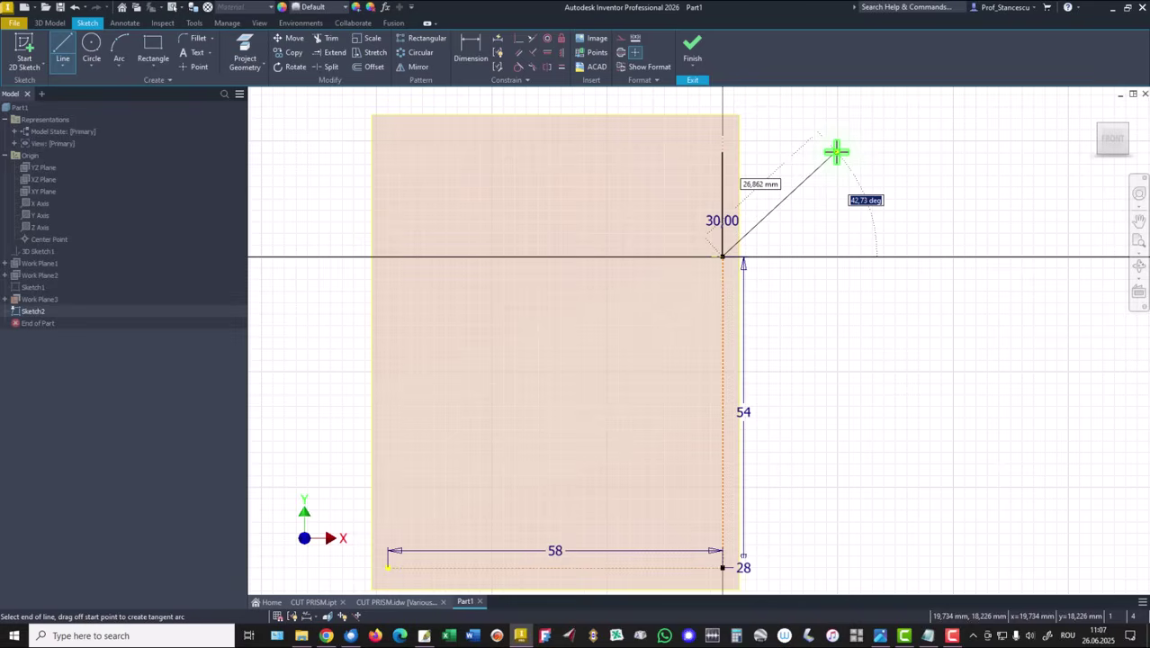
pyautogui.write('40')
pyautogui.press('Return')
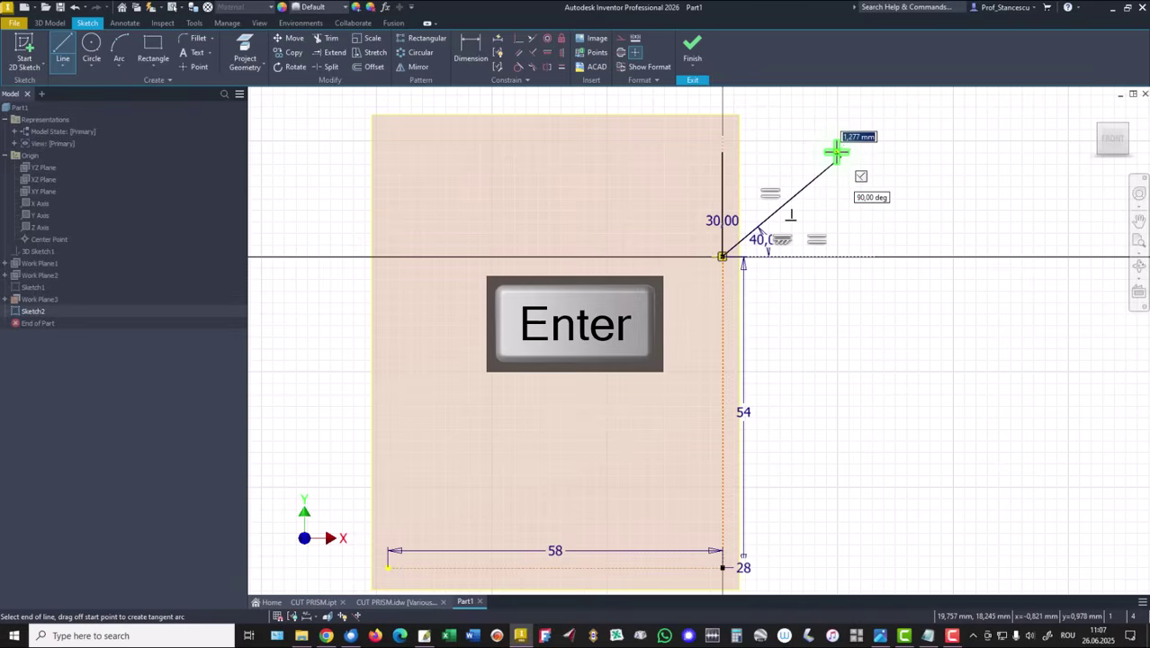
pyautogui.rightClick(837, 113)
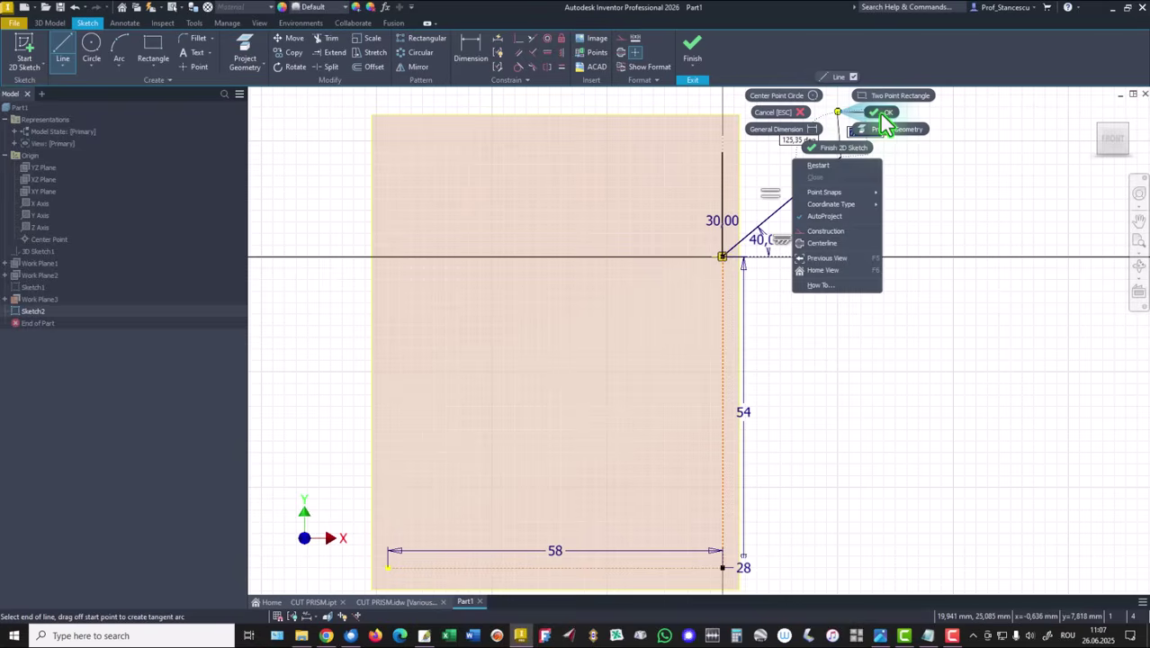
pyautogui.click(873, 119)
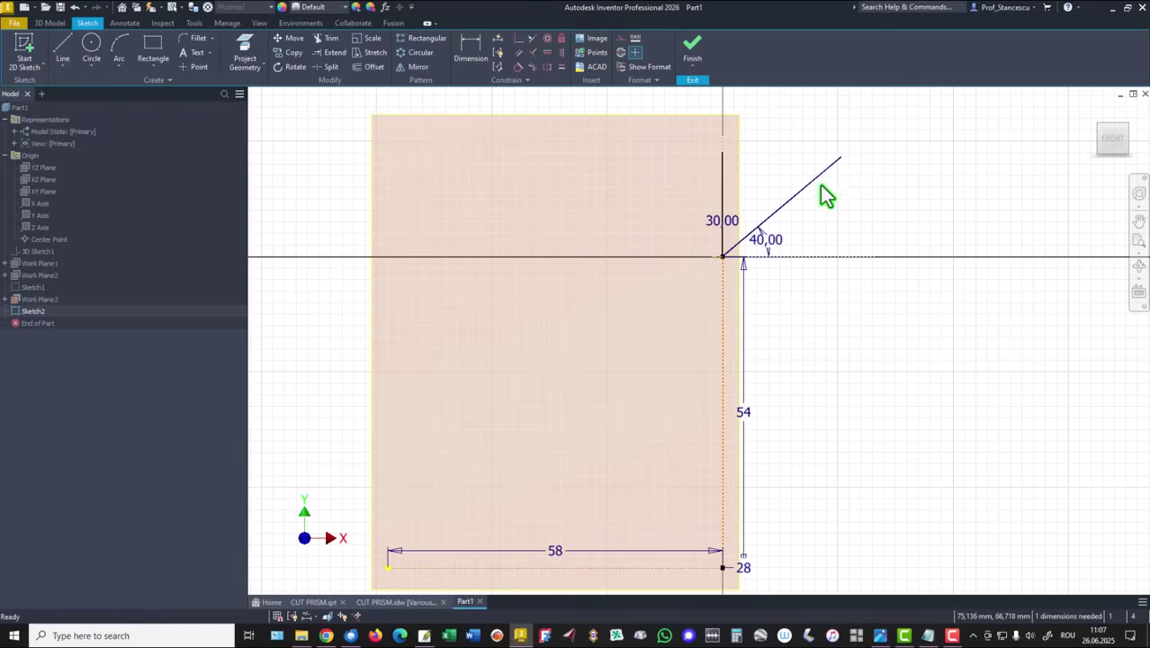
# - Finish the 40-degree line's sketch, hide the work plane it lies on, and restore the home view
pyautogui.click(683, 55)
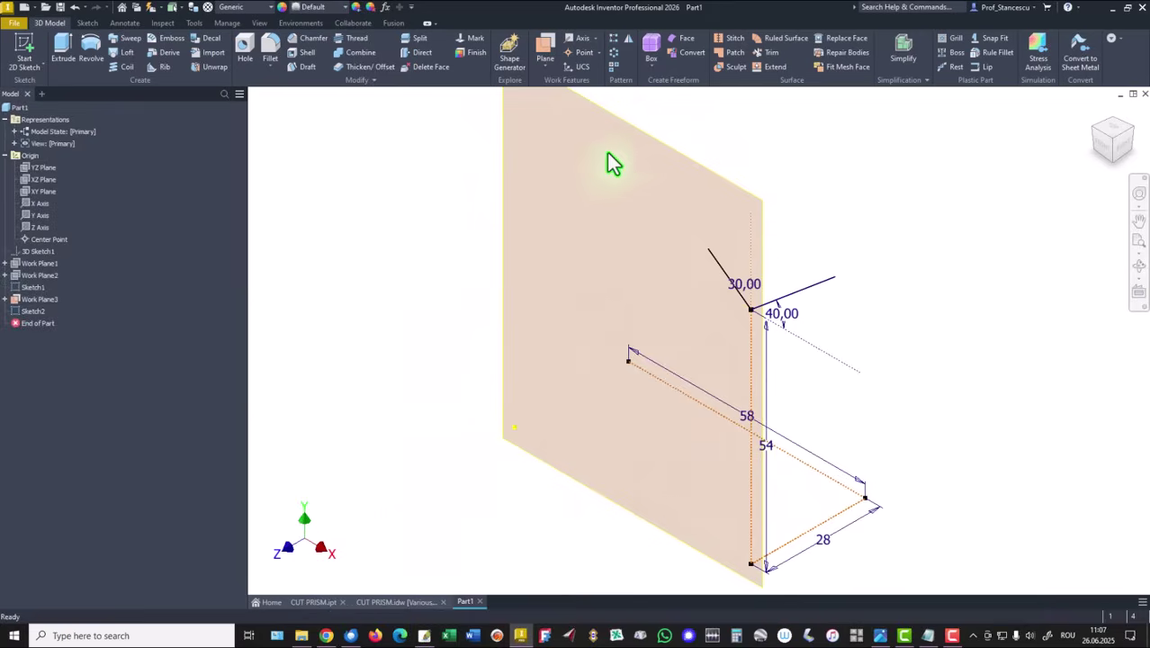
pyautogui.rightClick(662, 148)
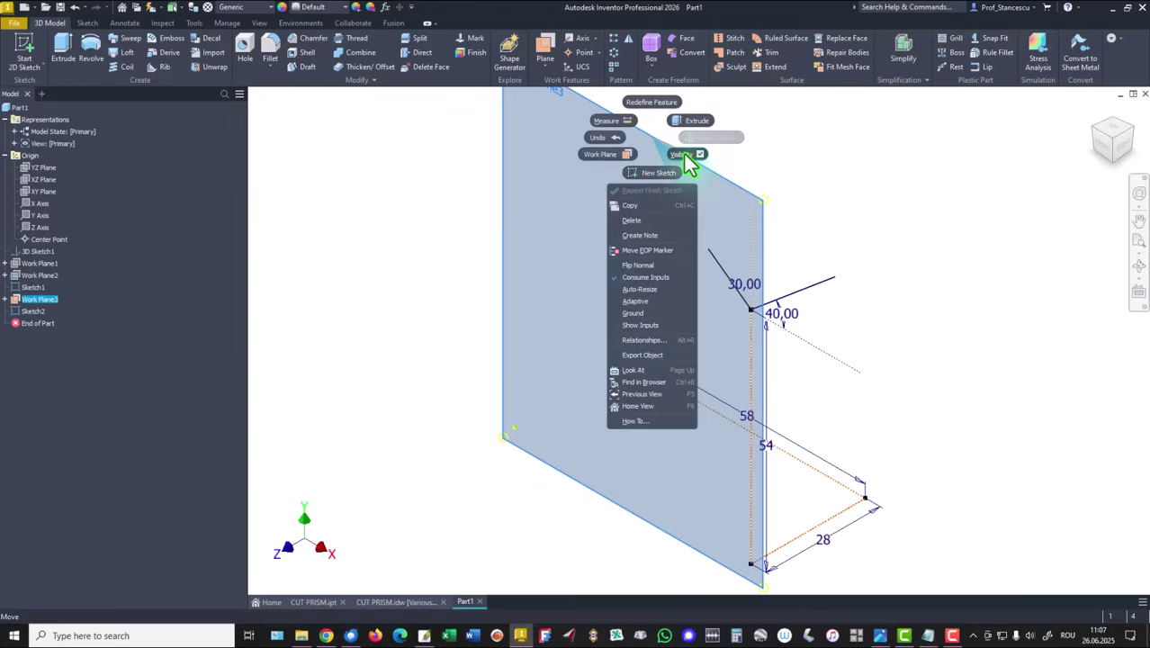
pyautogui.click(632, 243)
pyautogui.press('F6')
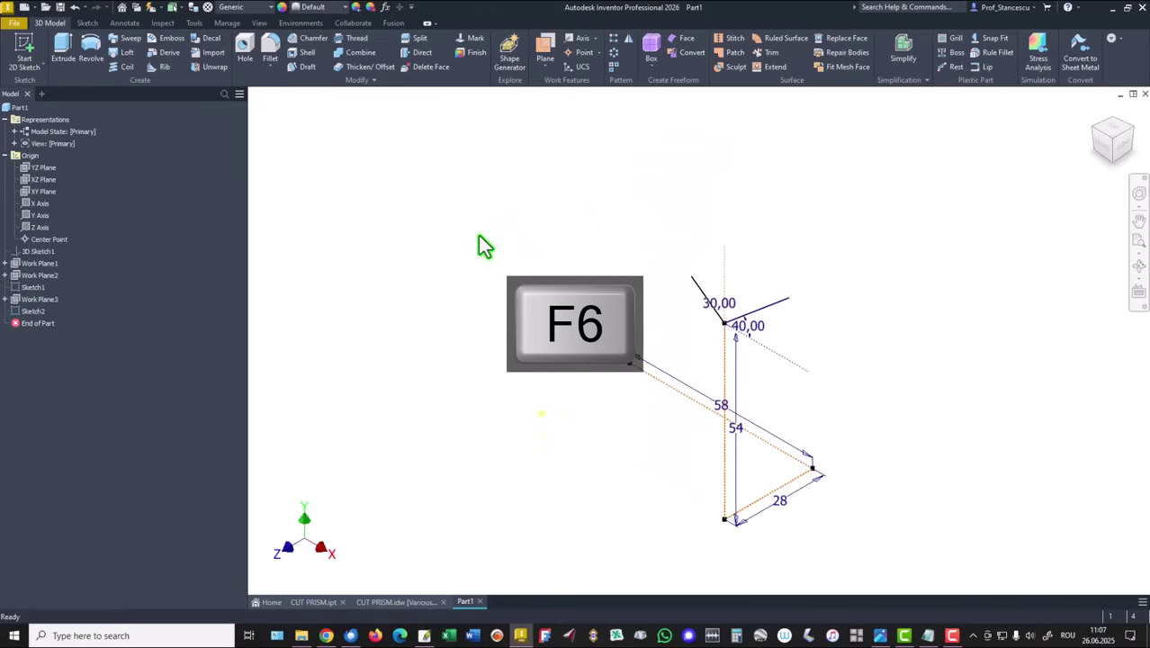
# - Create a work plane through the 30-degree sketch line at 90 degrees to the YZ plane
pyautogui.click(546, 56)
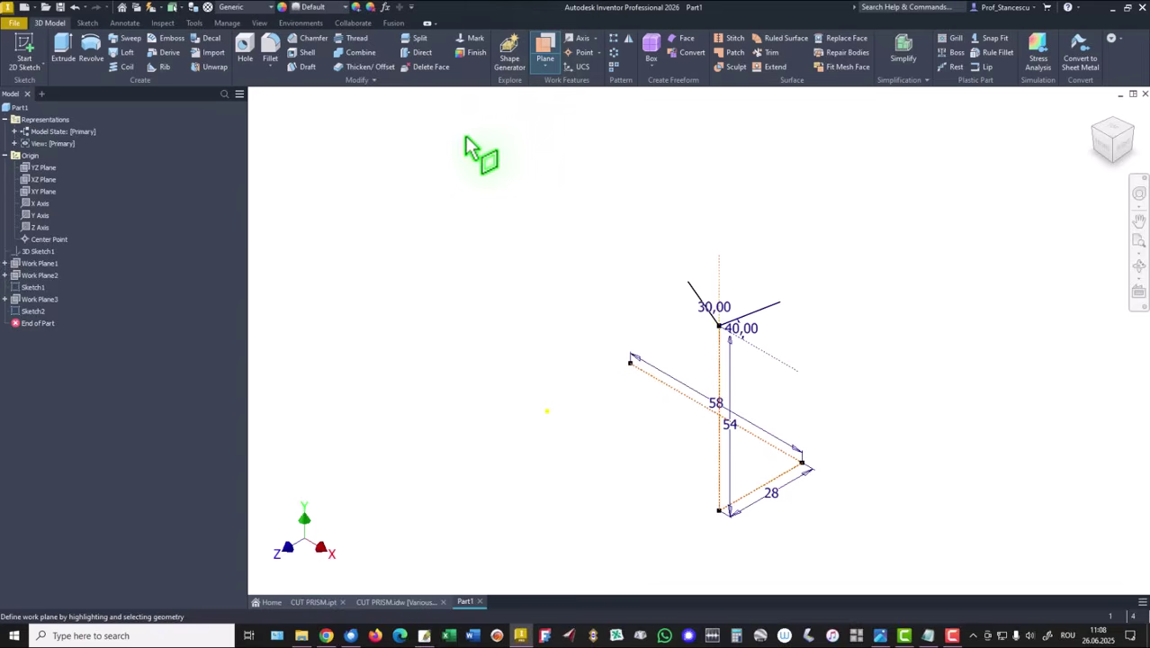
pyautogui.click(47, 171)
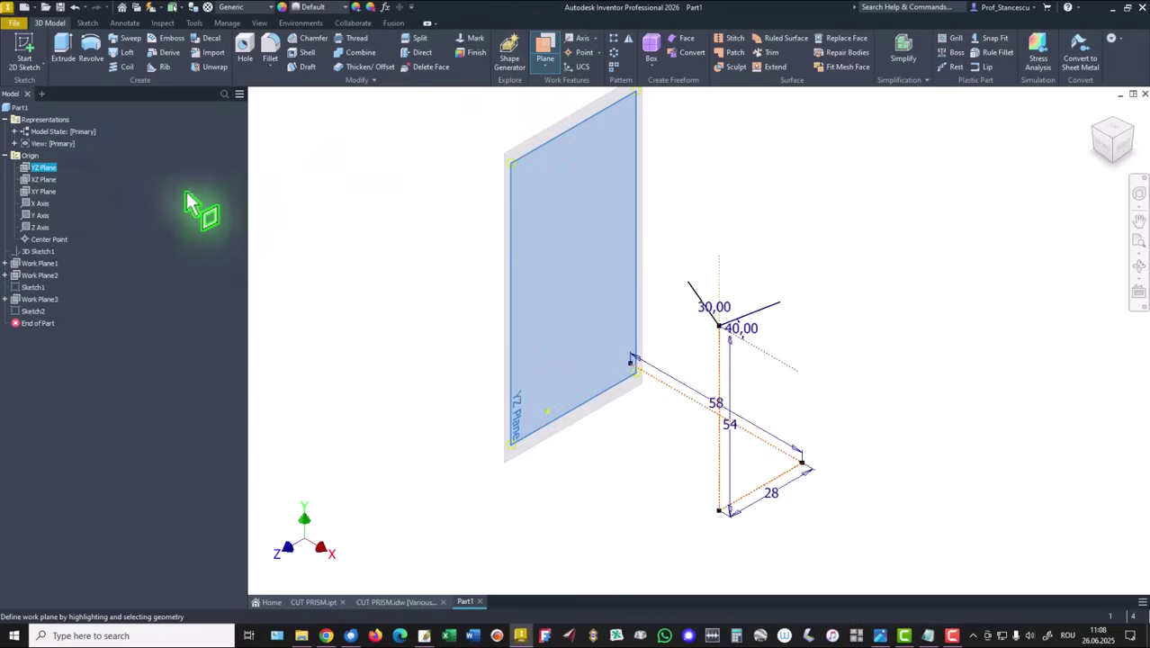
pyautogui.click(700, 296)
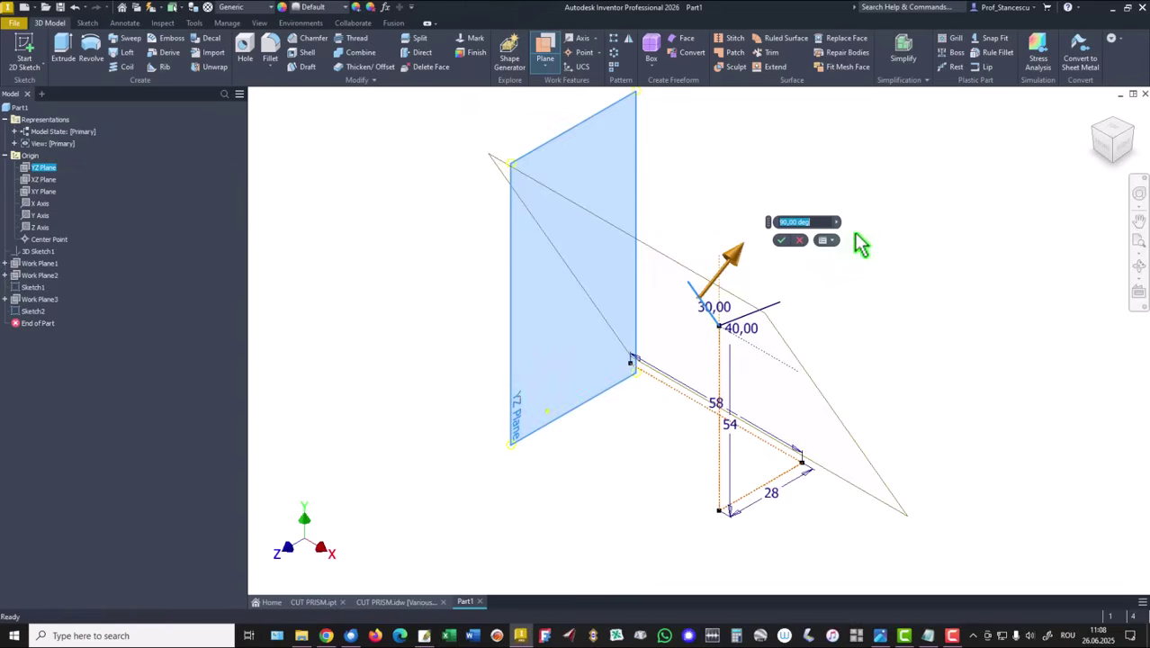
pyautogui.click(791, 240)
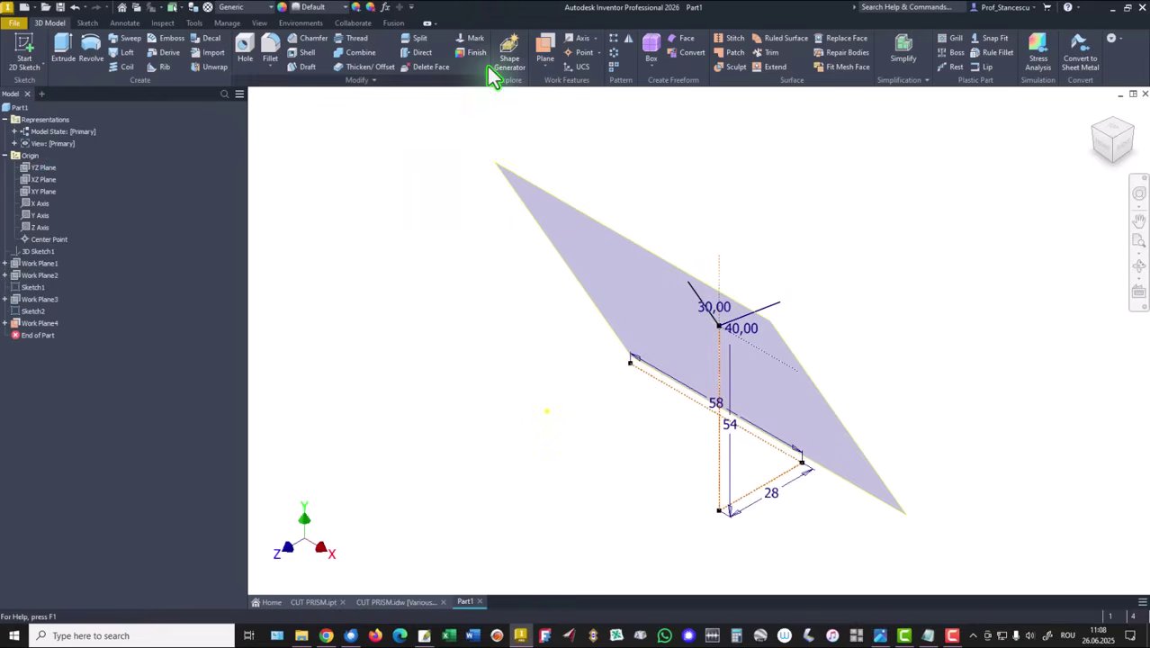
# - Create a work plane through the 40-degree sketch line at 90 degrees to the XY plane
pyautogui.click(545, 47)
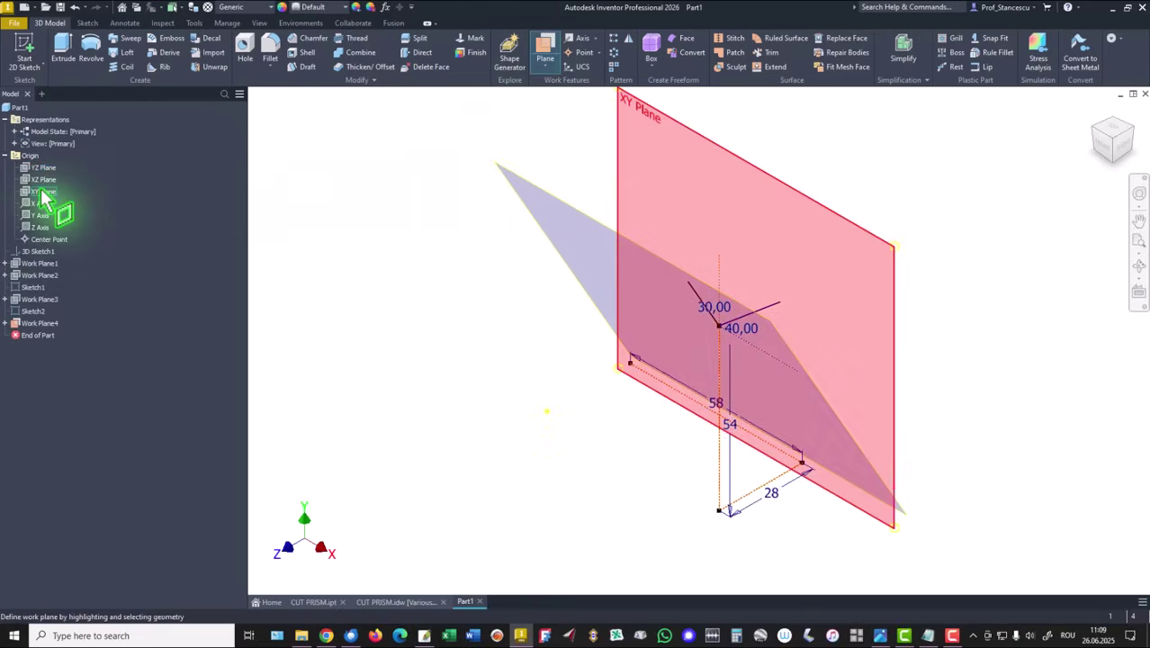
pyautogui.click(40, 192)
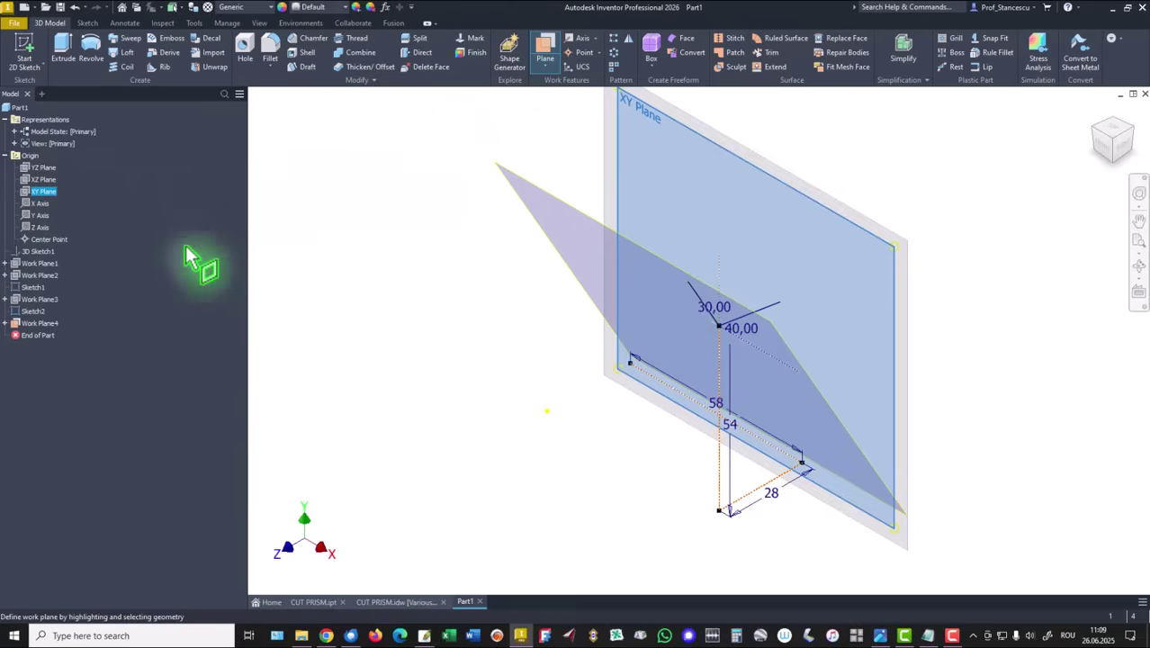
pyautogui.click(763, 321)
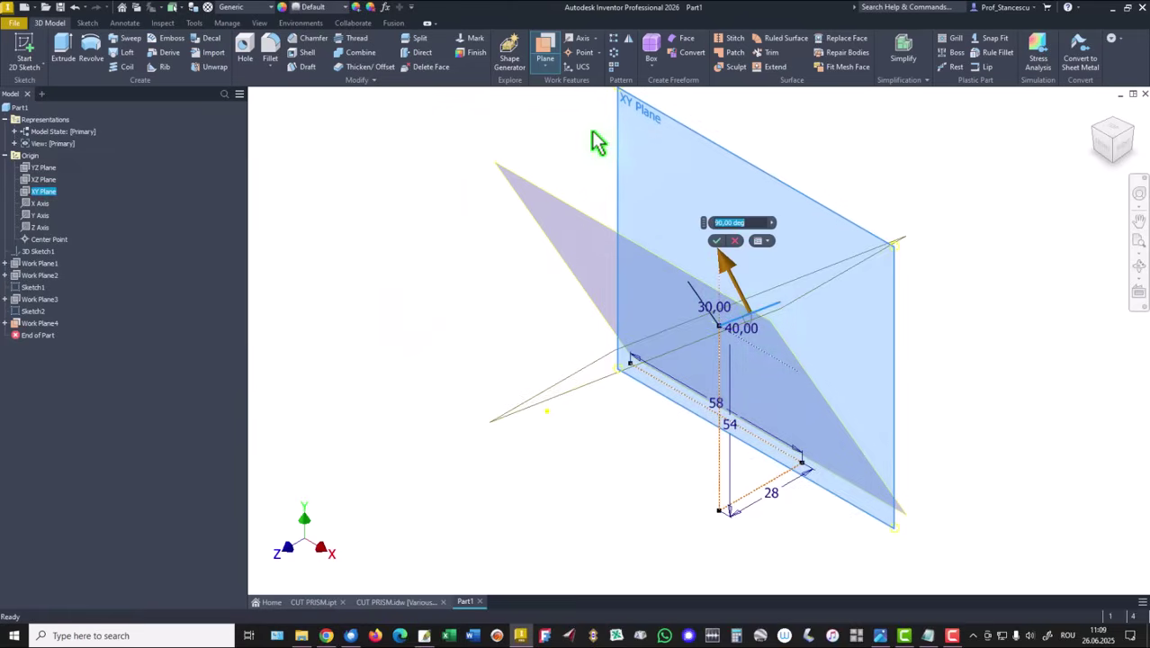
pyautogui.click(720, 243)
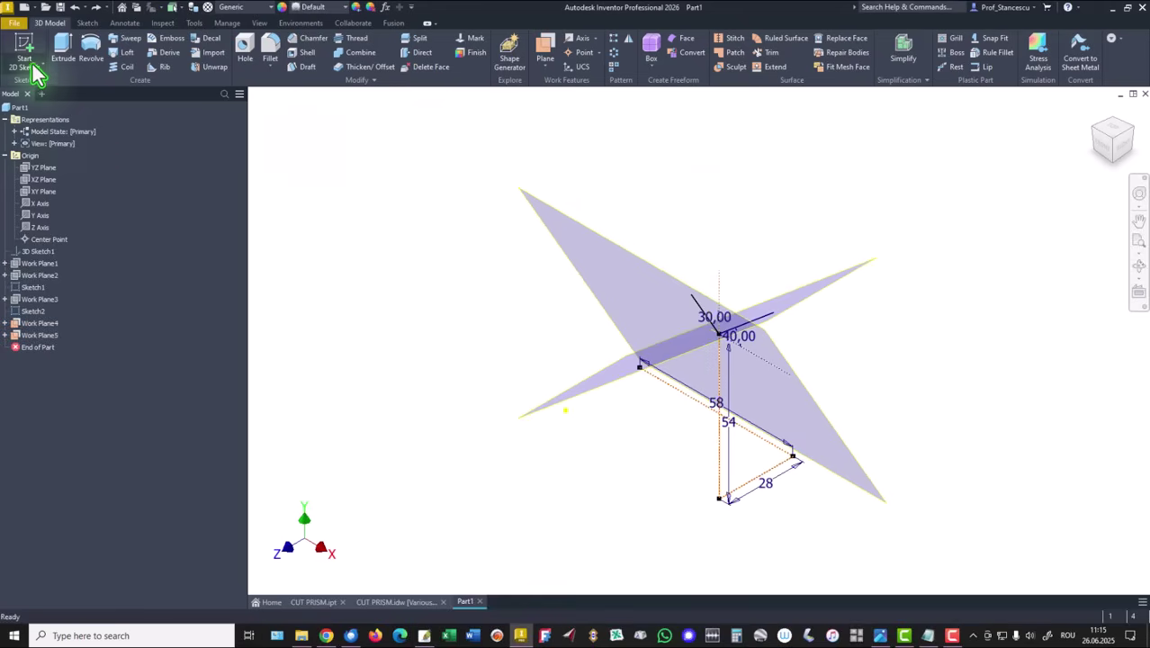
# - In a new 3D sketch, project the 40-degree line onto the inclined work plane that contains the 30-degree line
pyautogui.click(40, 67)
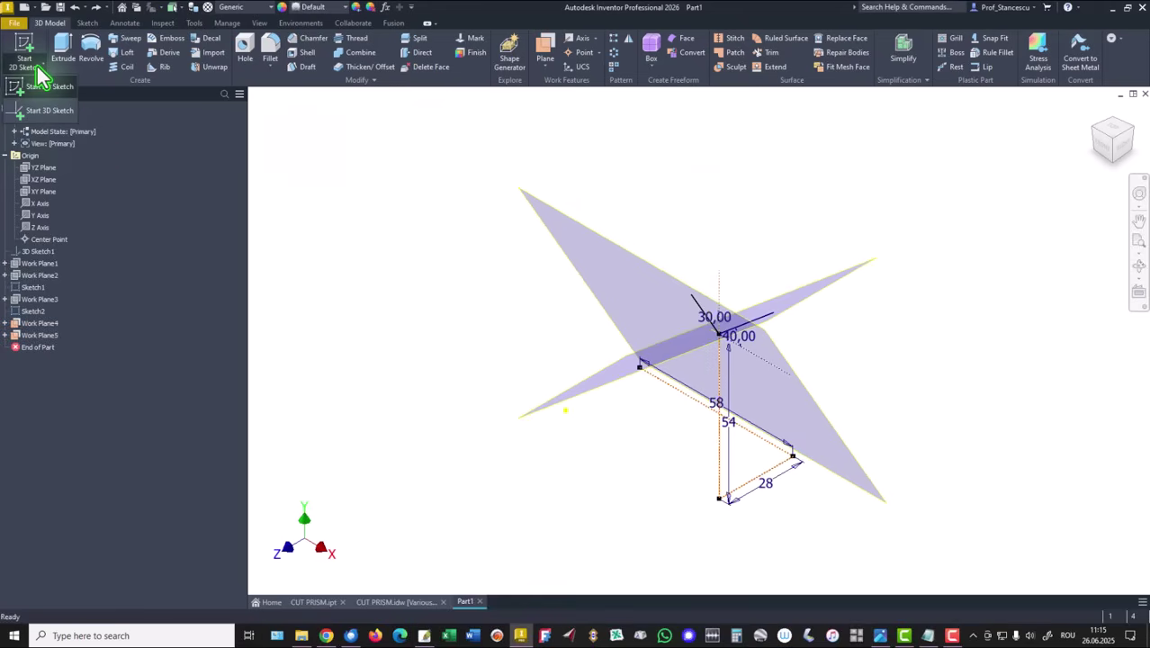
pyautogui.click(36, 112)
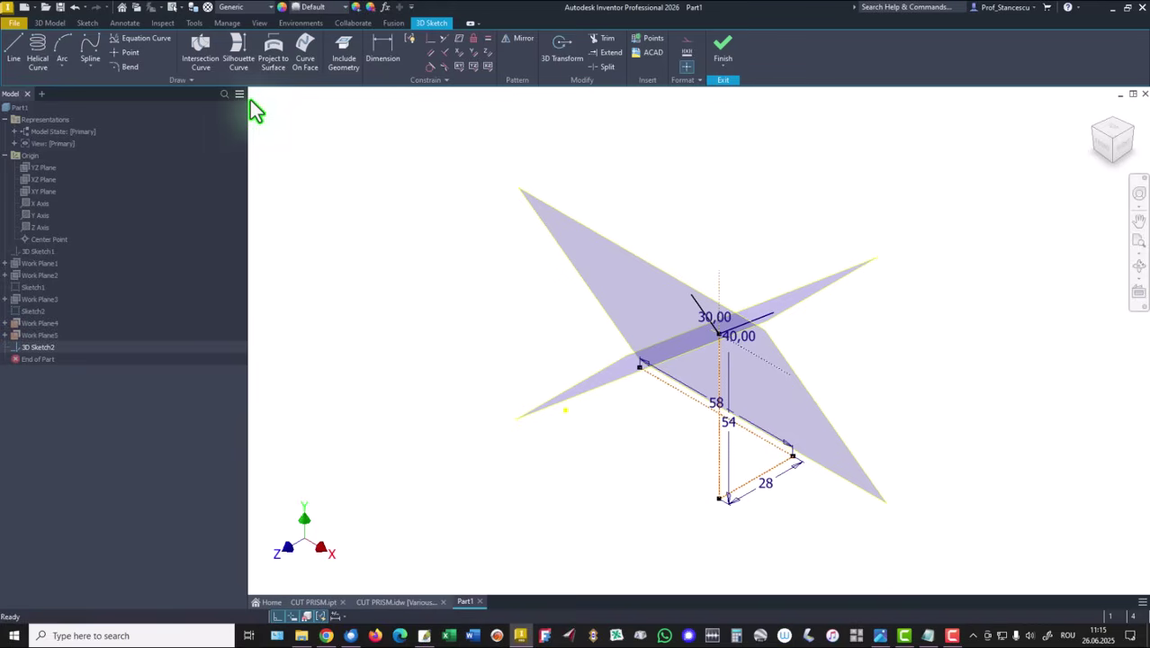
pyautogui.click(277, 56)
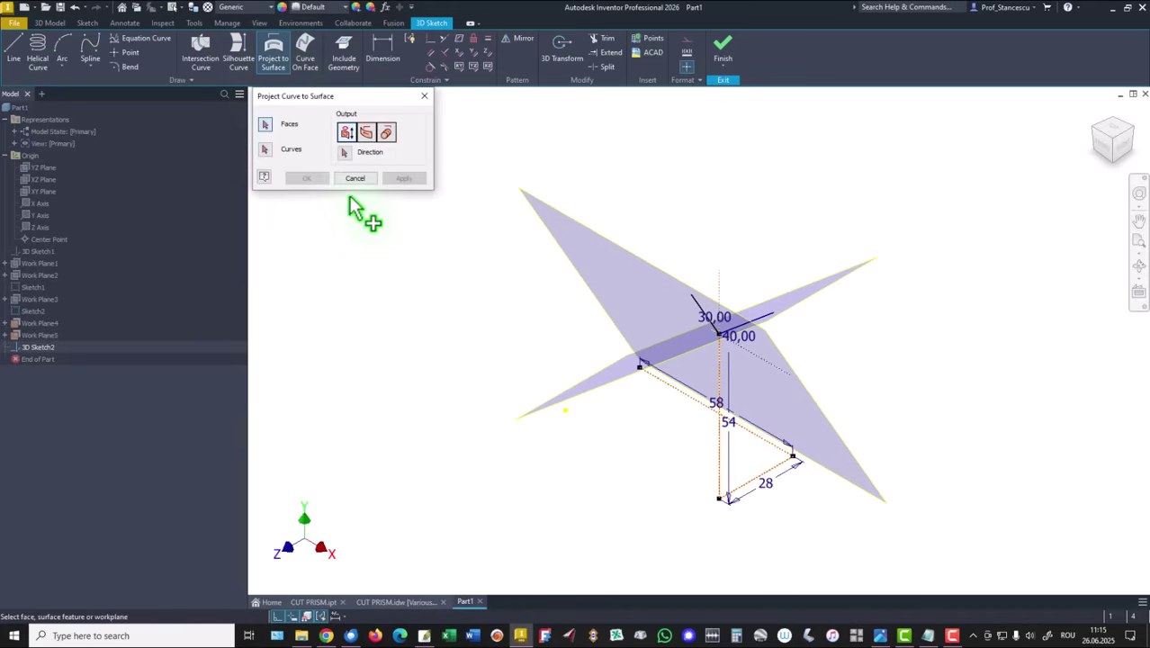
pyautogui.click(569, 229)
pyautogui.click(568, 230)
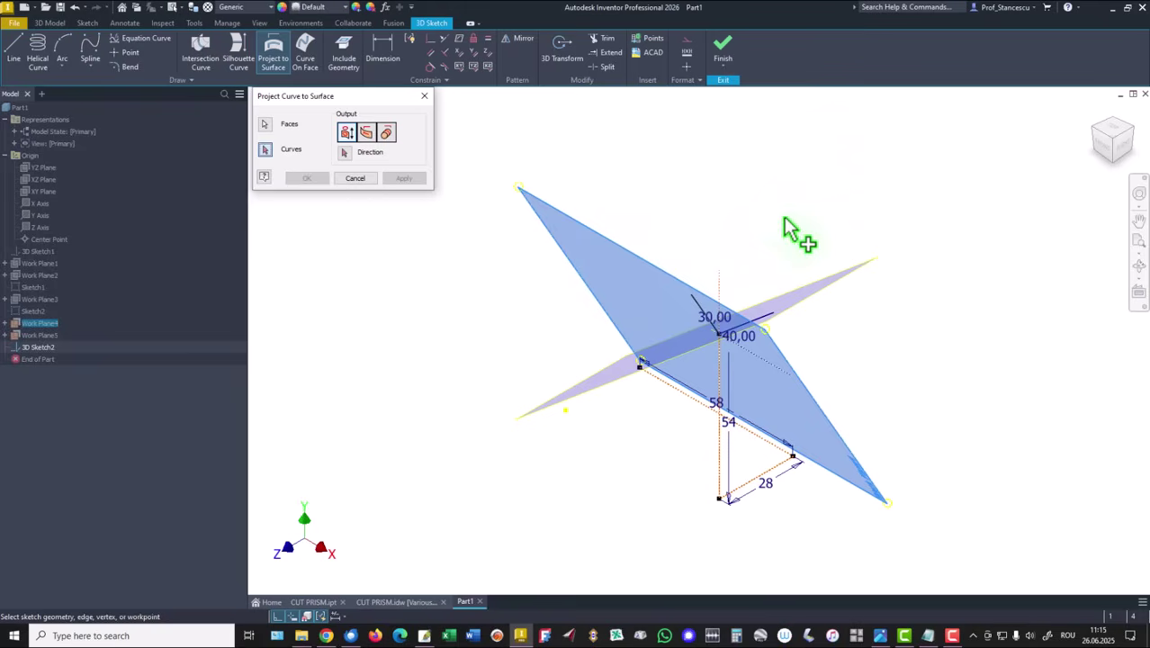
pyautogui.click(765, 322)
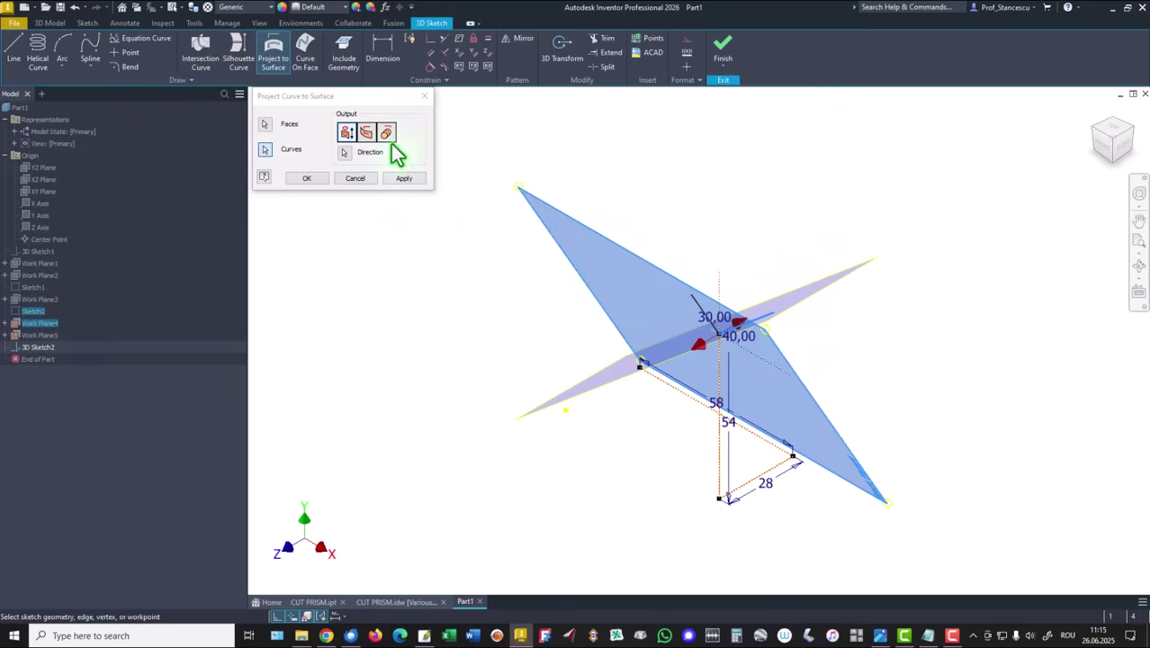
pyautogui.click(306, 178)
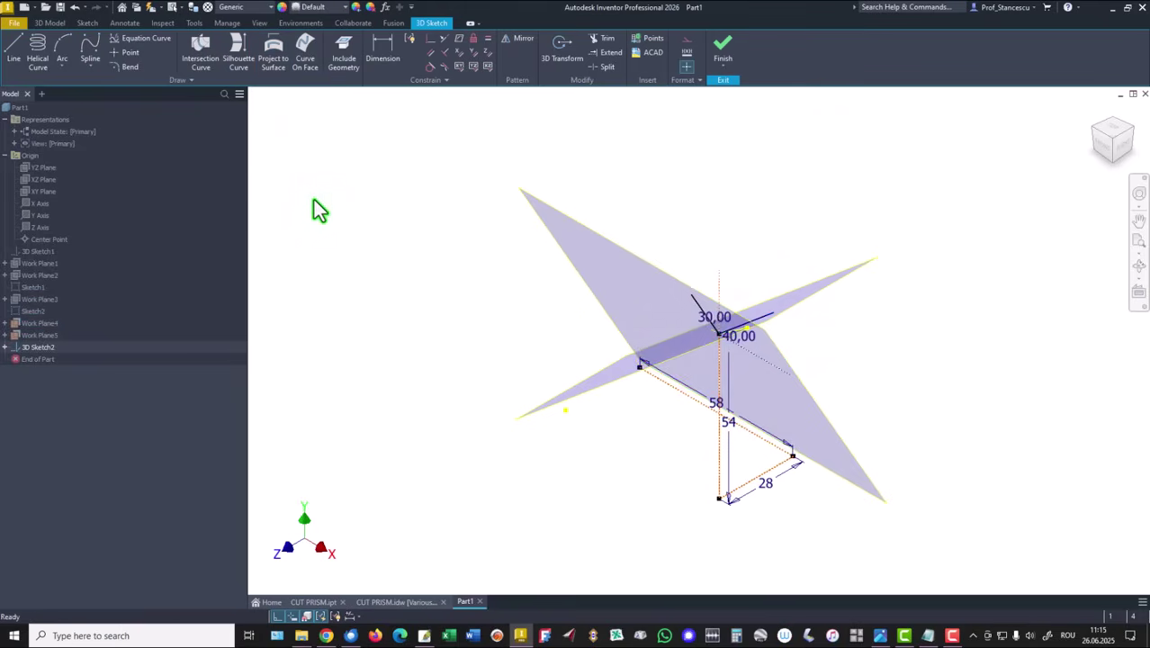
# - Hide the two angled-line sketches and both inclined work planes
pyautogui.keyDown('shift'); pyautogui.moveTo(307, 249); pyautogui.dragTo(360, 289, button='middle'); pyautogui.keyUp('shift')
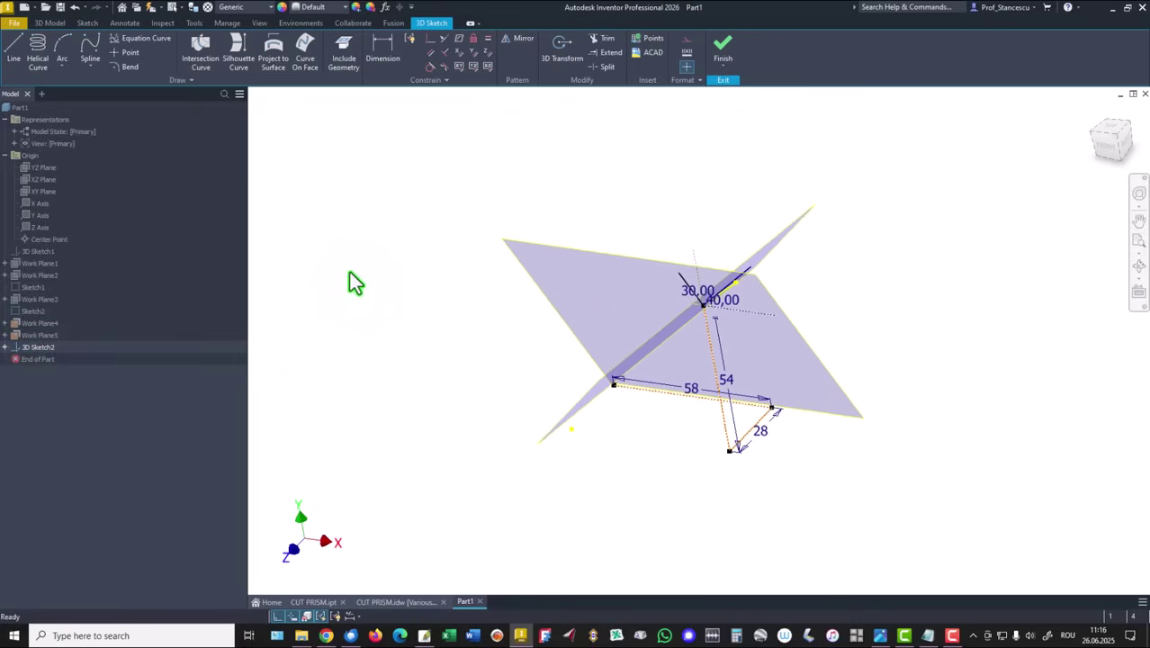
pyautogui.click(18, 336)
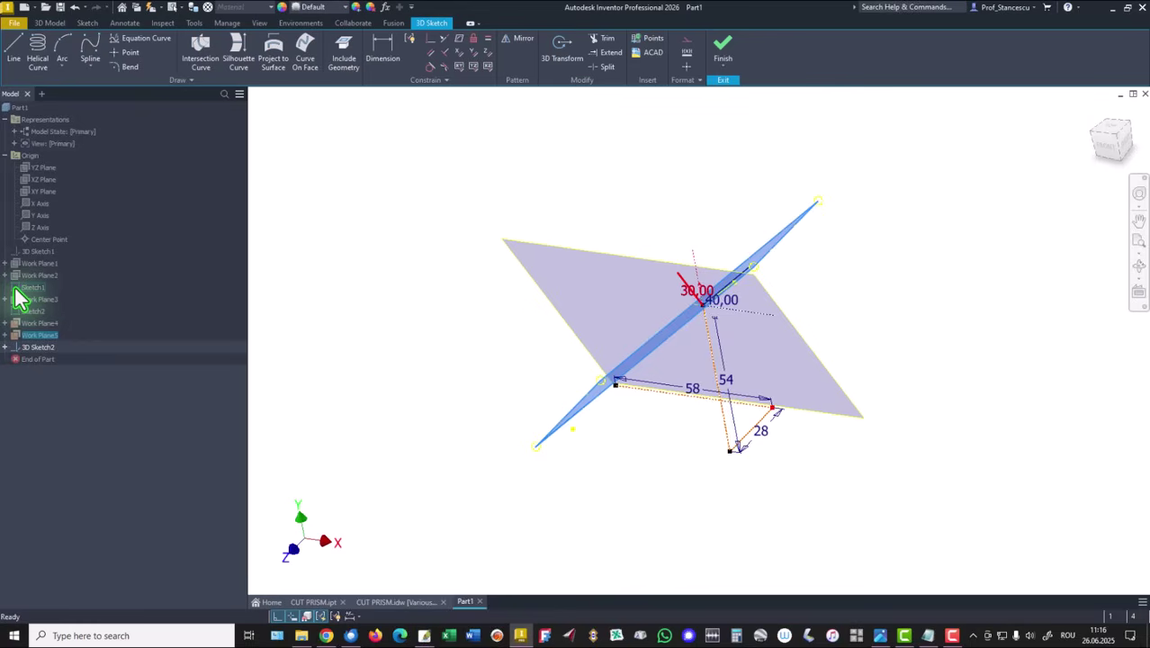
pyautogui.click(18, 297)
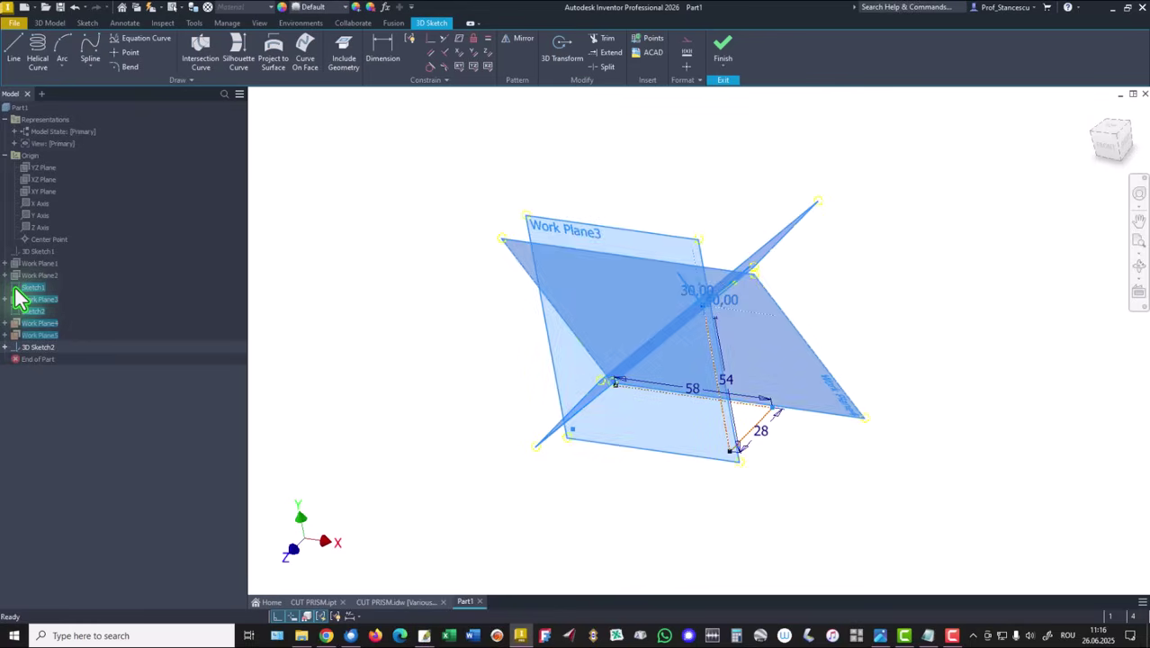
pyautogui.rightClick(19, 293)
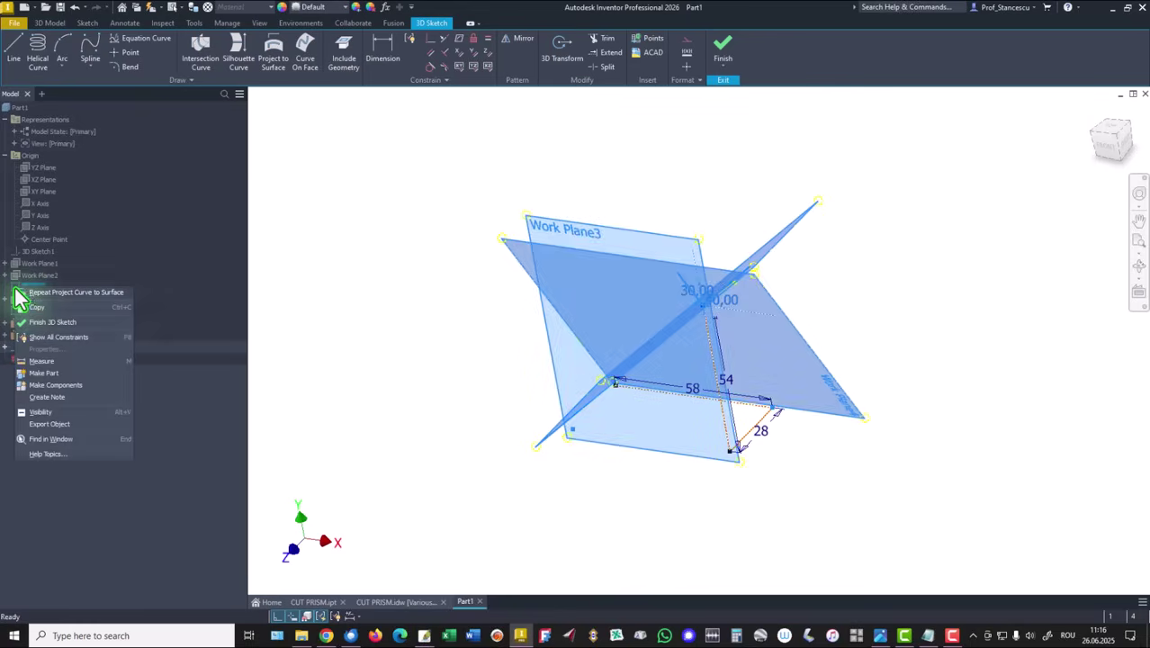
pyautogui.click(41, 411)
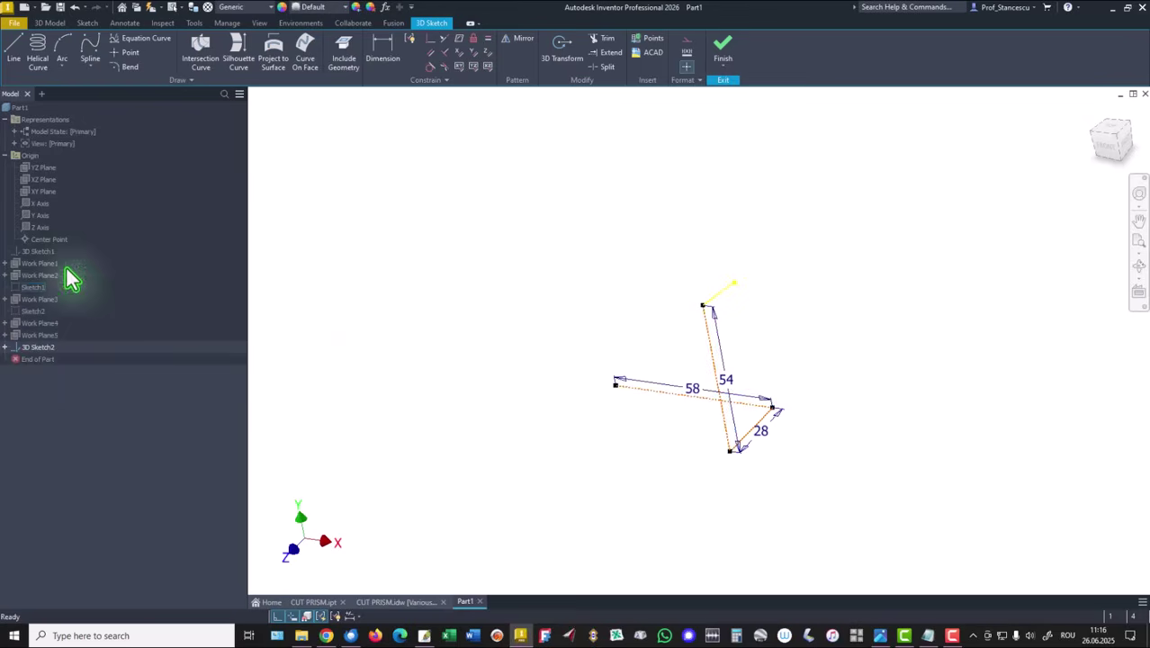
# - Hide the first 3D sketch containing the 58, 54 and 28 mm construction lines
pyautogui.click(22, 253)
pyautogui.rightClick(22, 253)
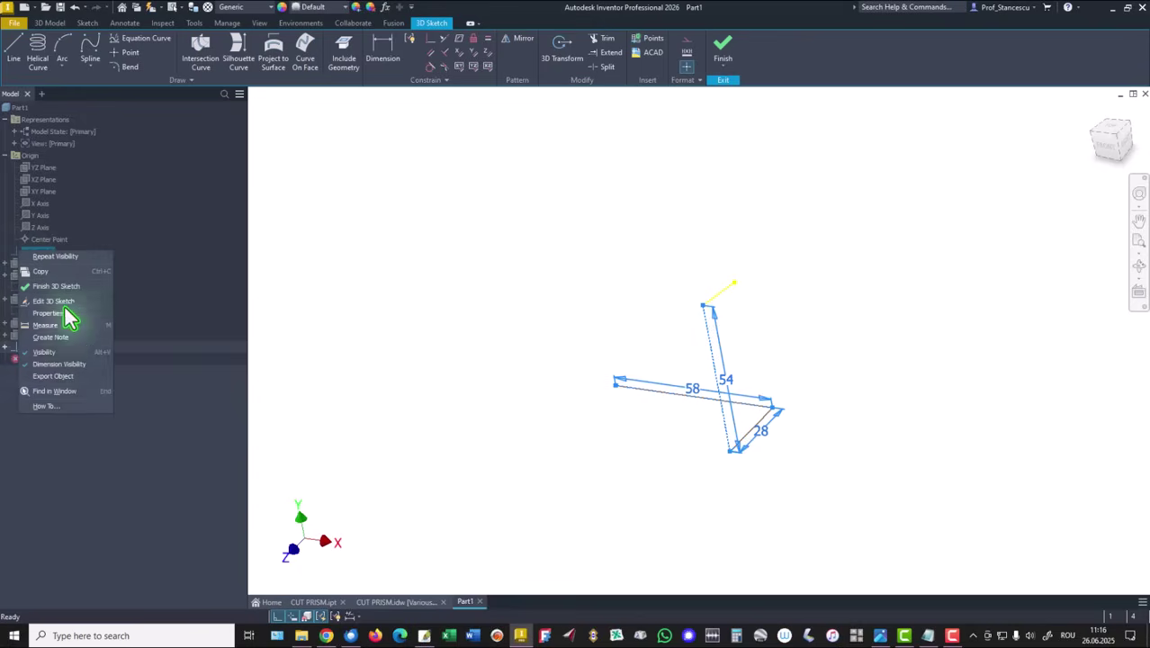
pyautogui.click(45, 352)
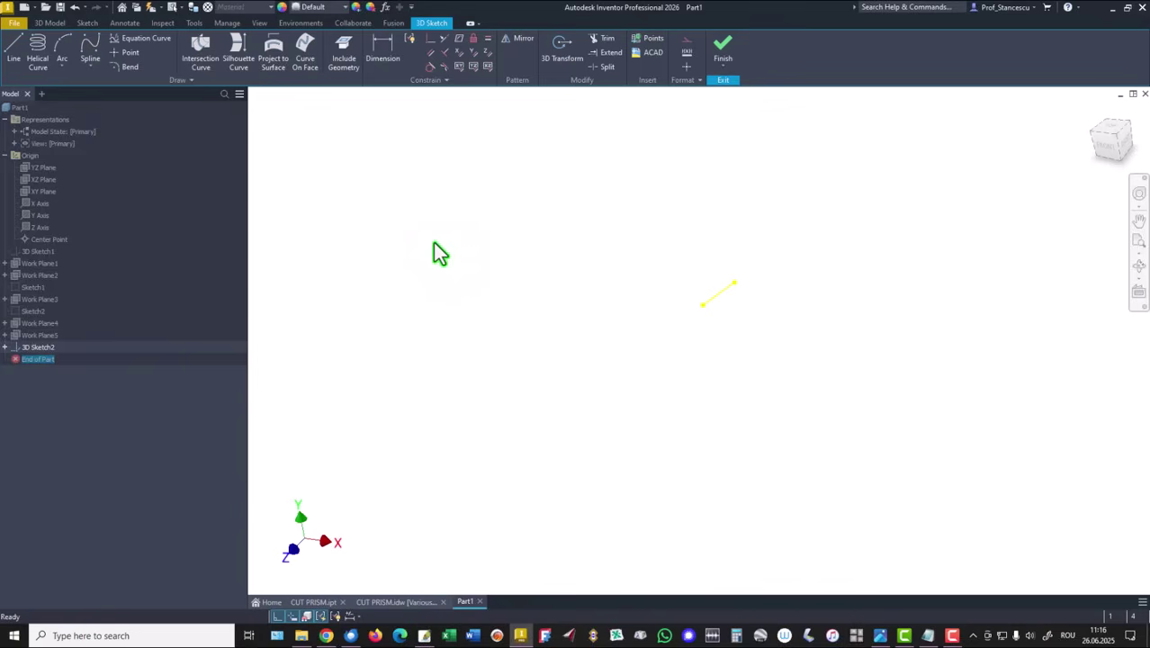
# - Change the in-canvas color scheme to High Contrast in the application options
pyautogui.hotkey('alt', 'f')
pyautogui.press('Escape')
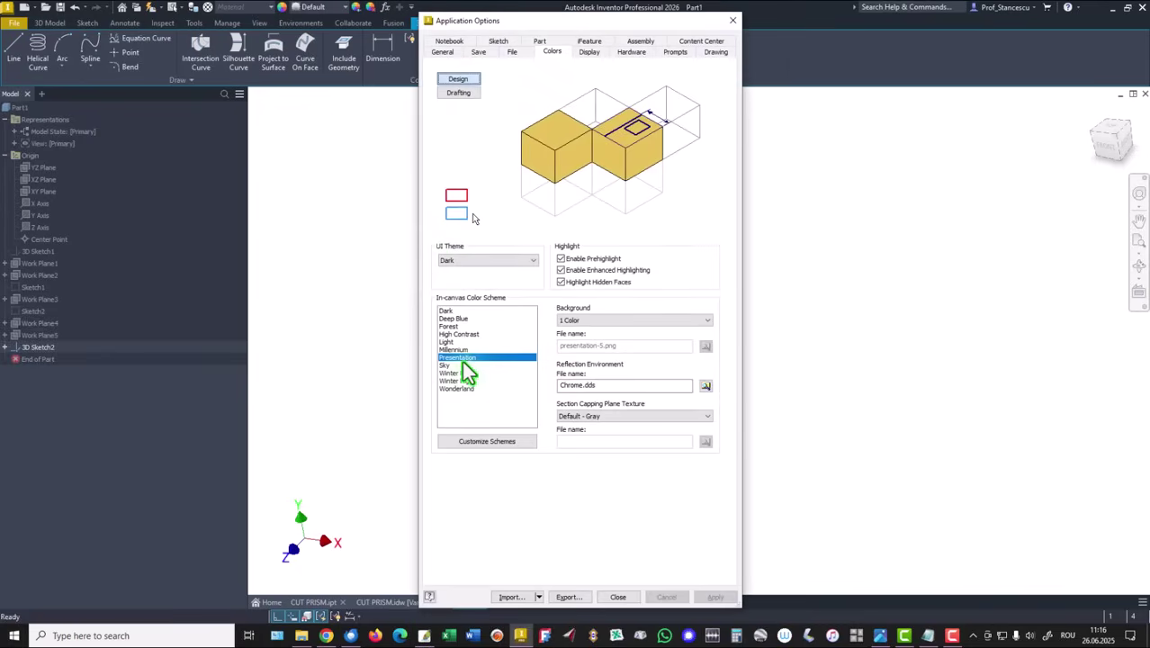
pyautogui.click(454, 333)
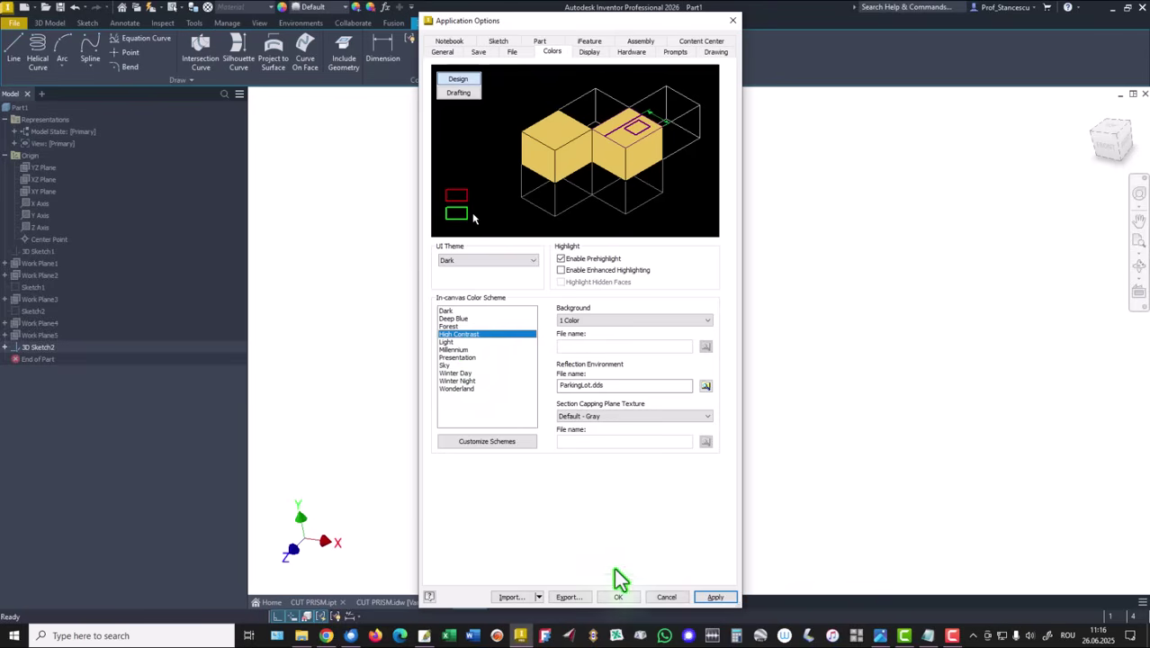
pyautogui.click(632, 598)
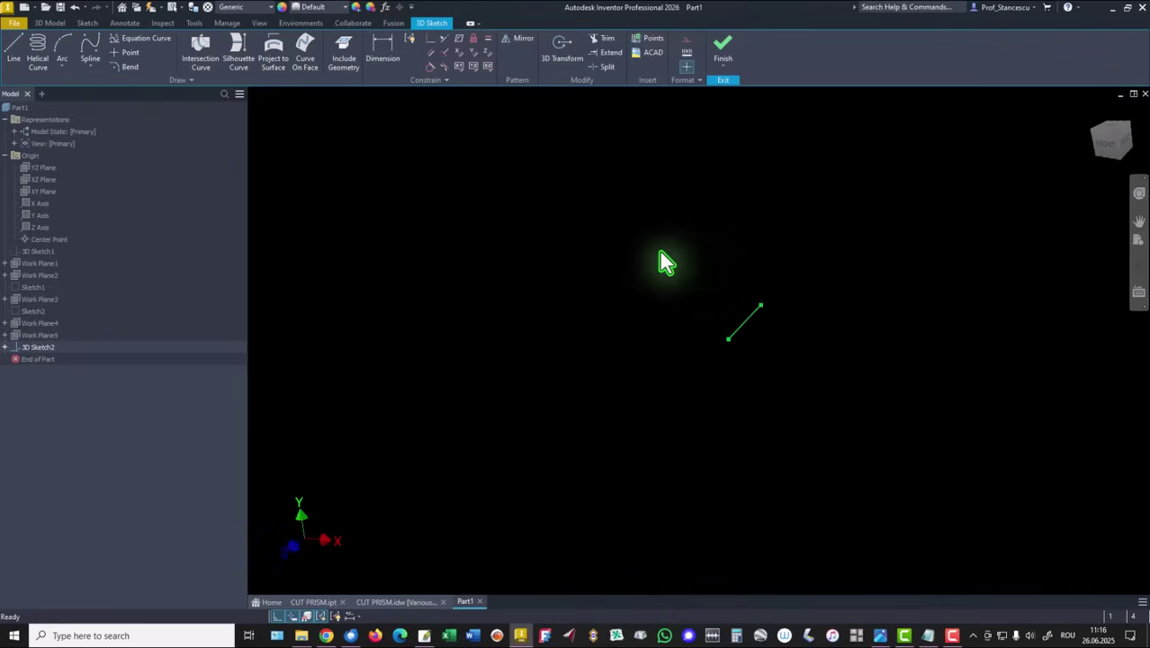
pyautogui.press('F6')
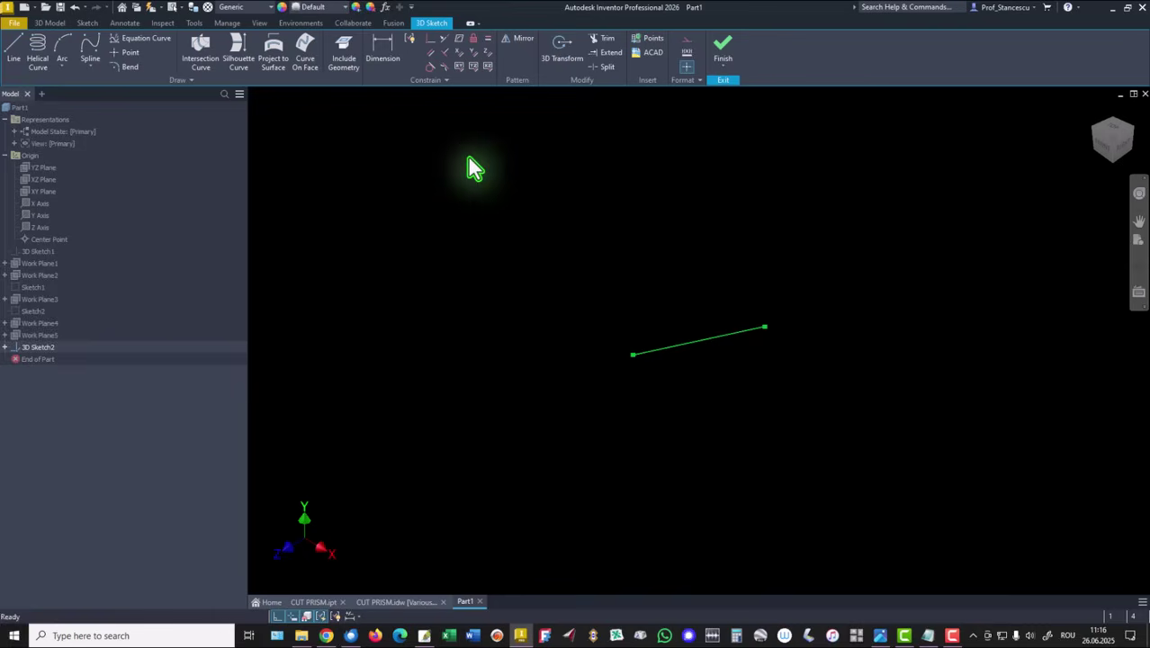
# - Finish the 3D sketch and start a new 2D sketch on the XZ plane
pyautogui.click(725, 53)
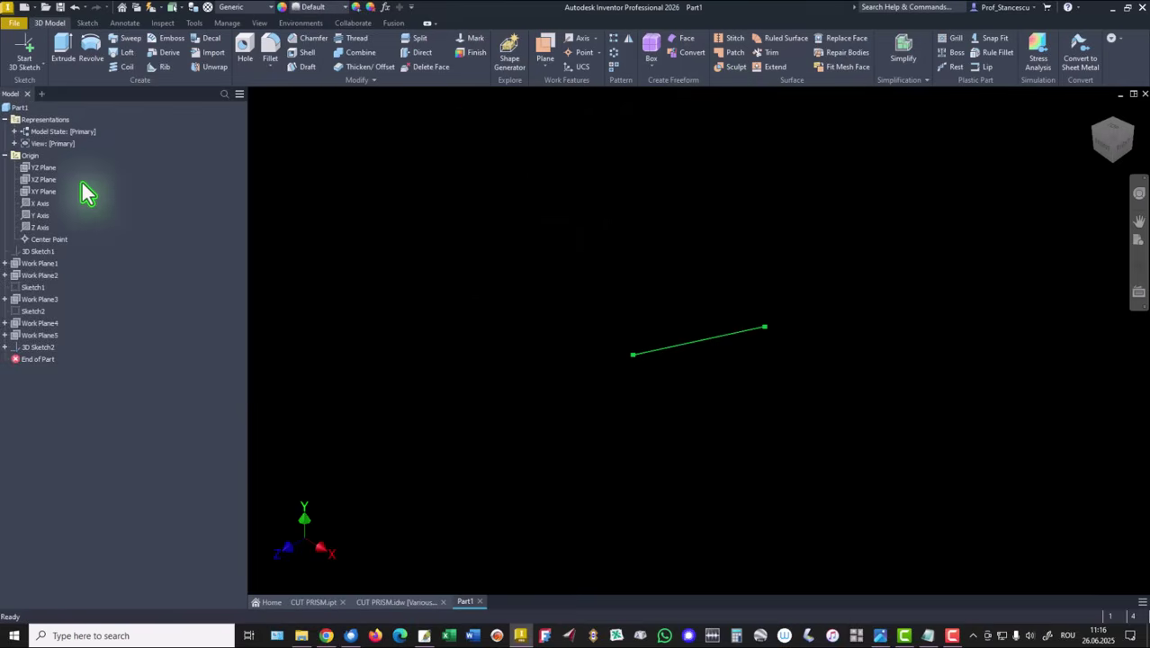
pyautogui.click(36, 184)
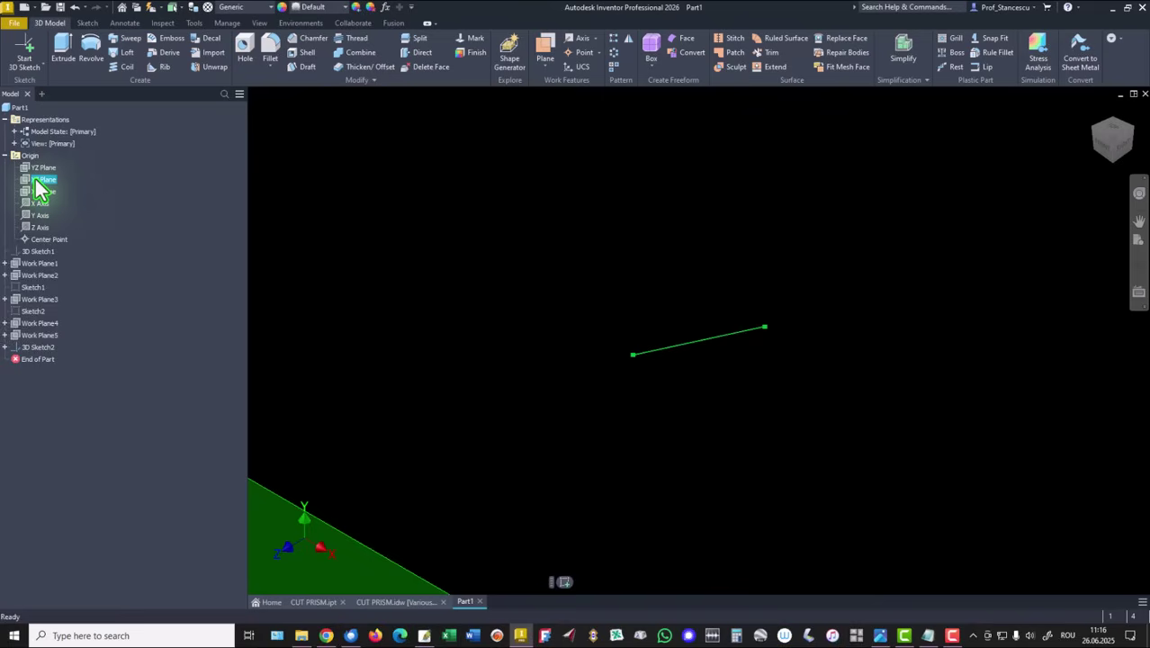
pyautogui.rightClick(36, 182)
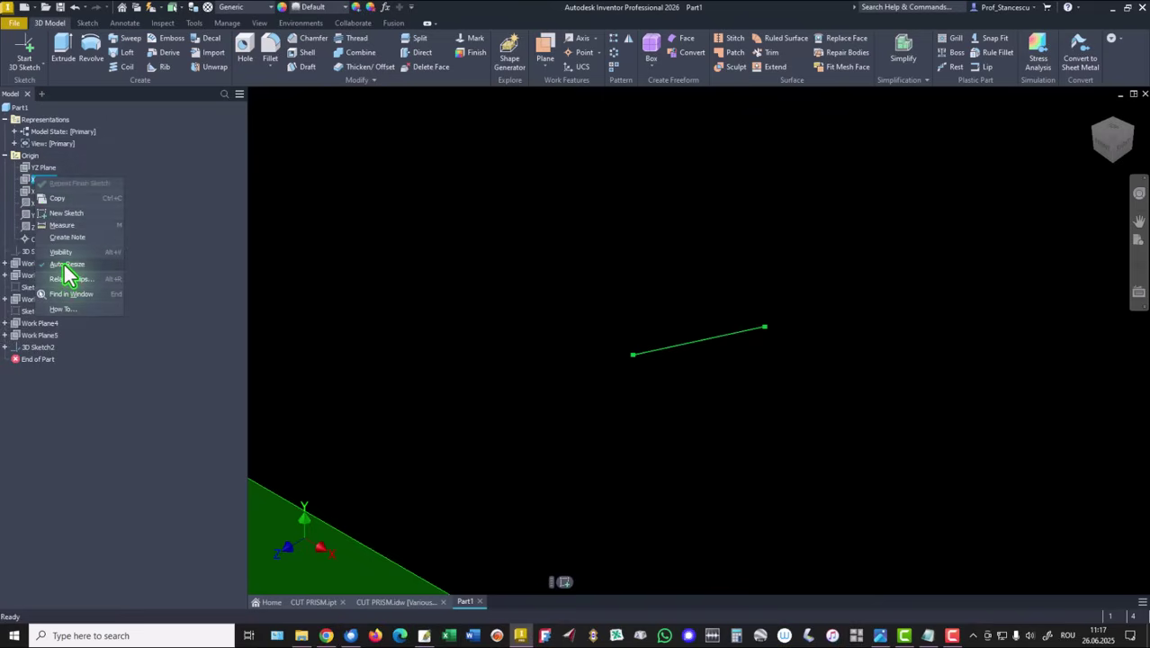
pyautogui.click(65, 213)
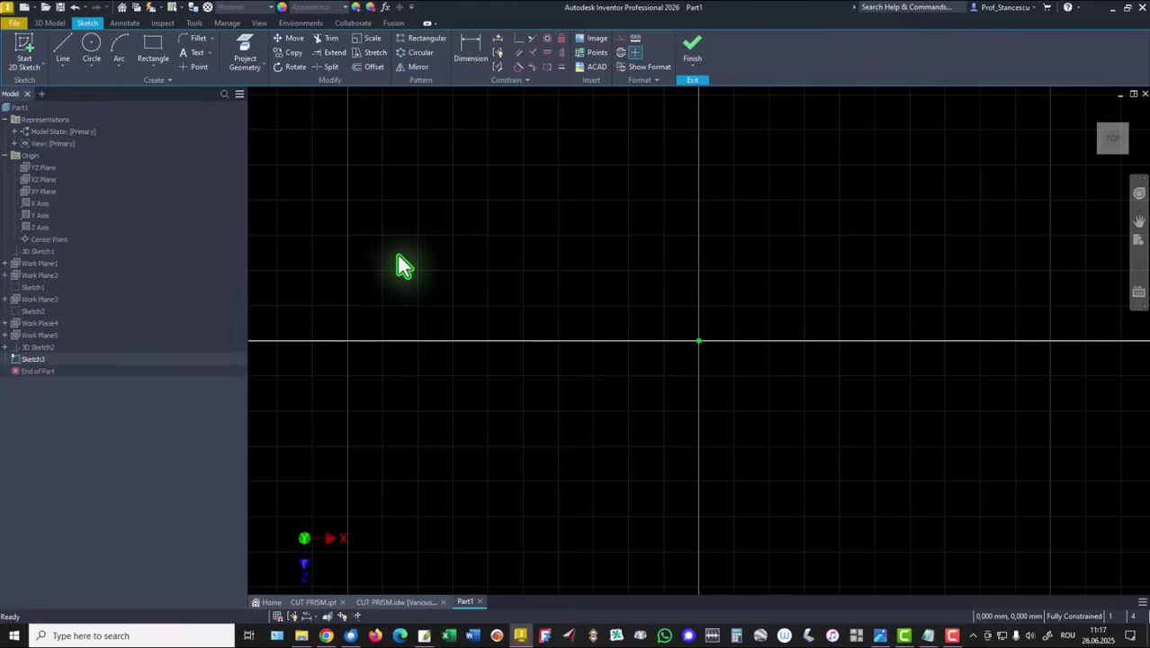
pyautogui.press('Home')
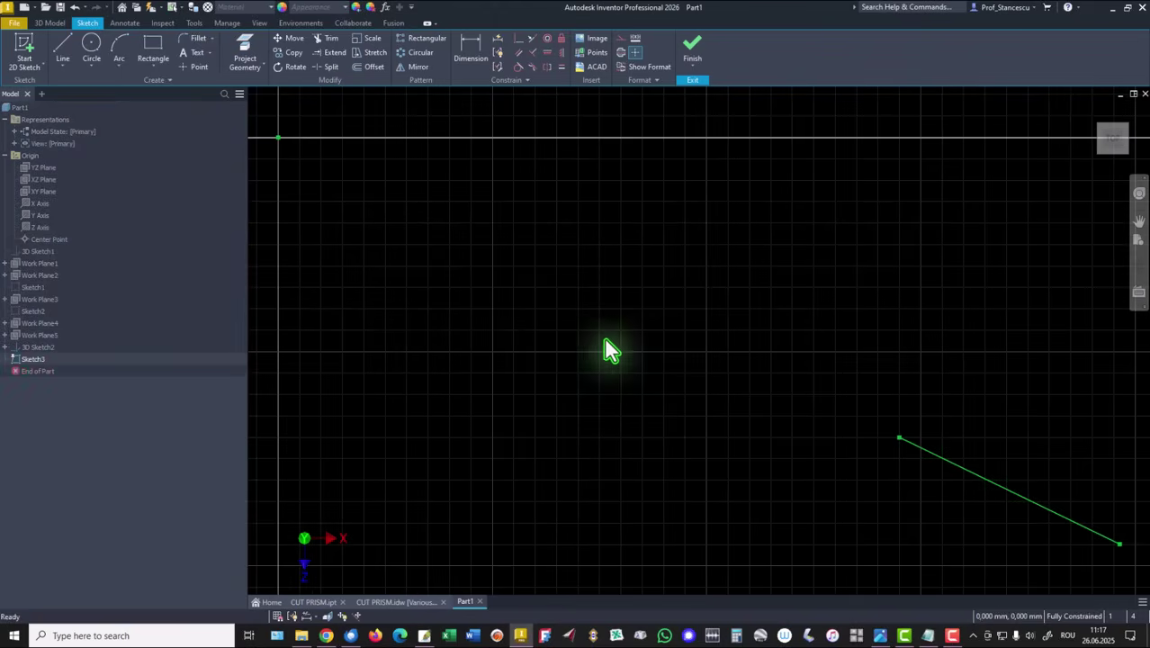
# - Draw a closed right triangle from the origin with a 66 mm leg along the Z axis and a leg about 101 mm long along the X axis
pyautogui.click(62, 47)
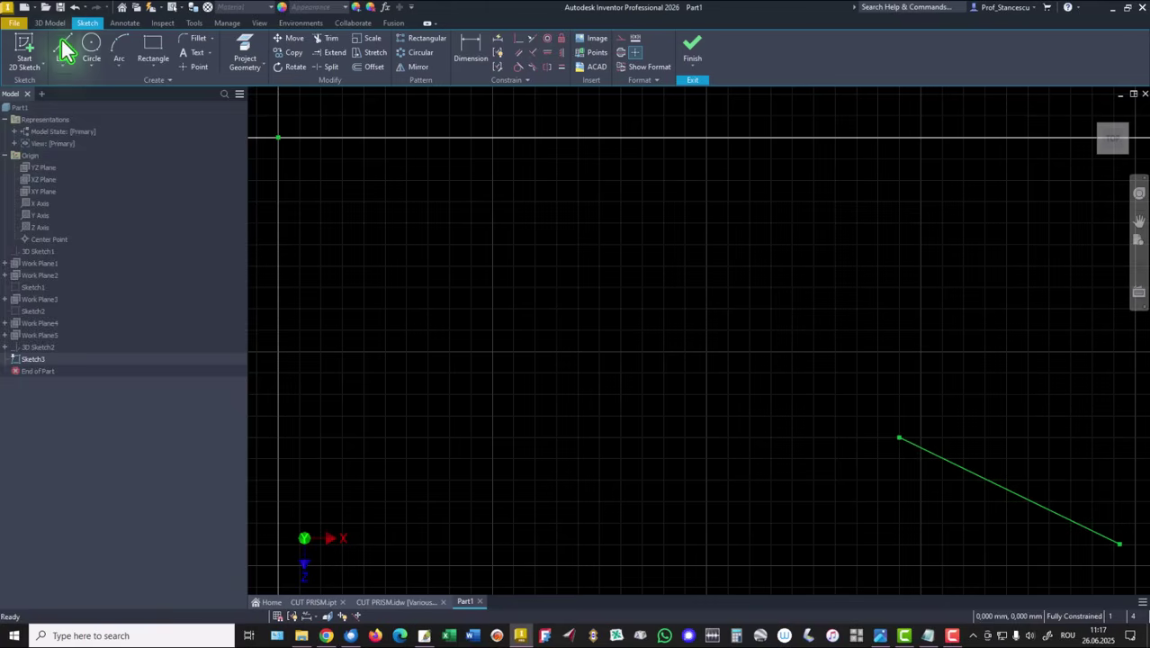
pyautogui.click(278, 137)
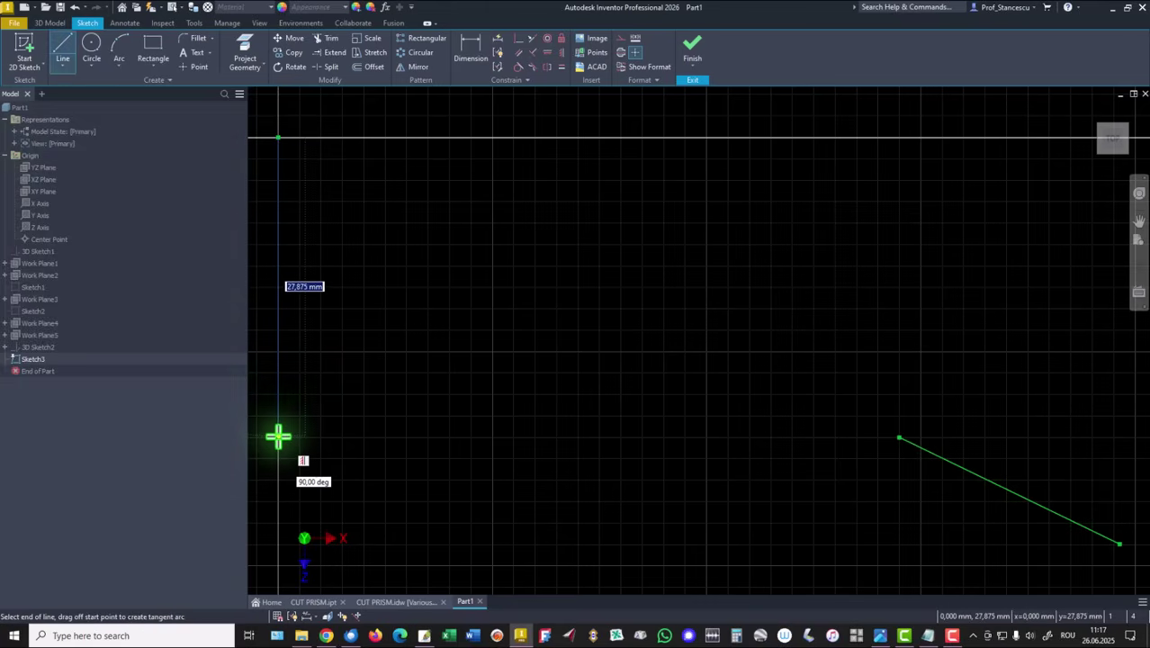
pyautogui.write('66')
pyautogui.press('Return')
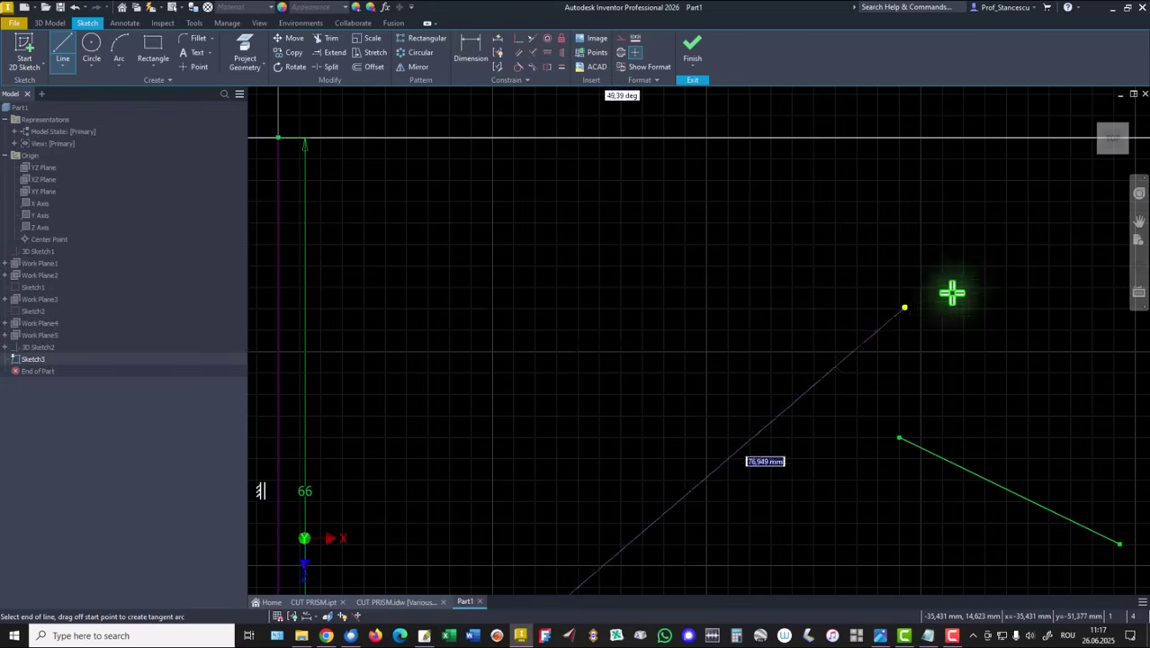
pyautogui.scroll(-2, 997, 241)
pyautogui.scroll(-2, 996, 241)
pyautogui.moveTo(1014, 249)
pyautogui.mouseDown(button='middle')
pyautogui.moveTo(826, 271)
pyautogui.moveTo(816, 244)
pyautogui.mouseUp(button='middle')
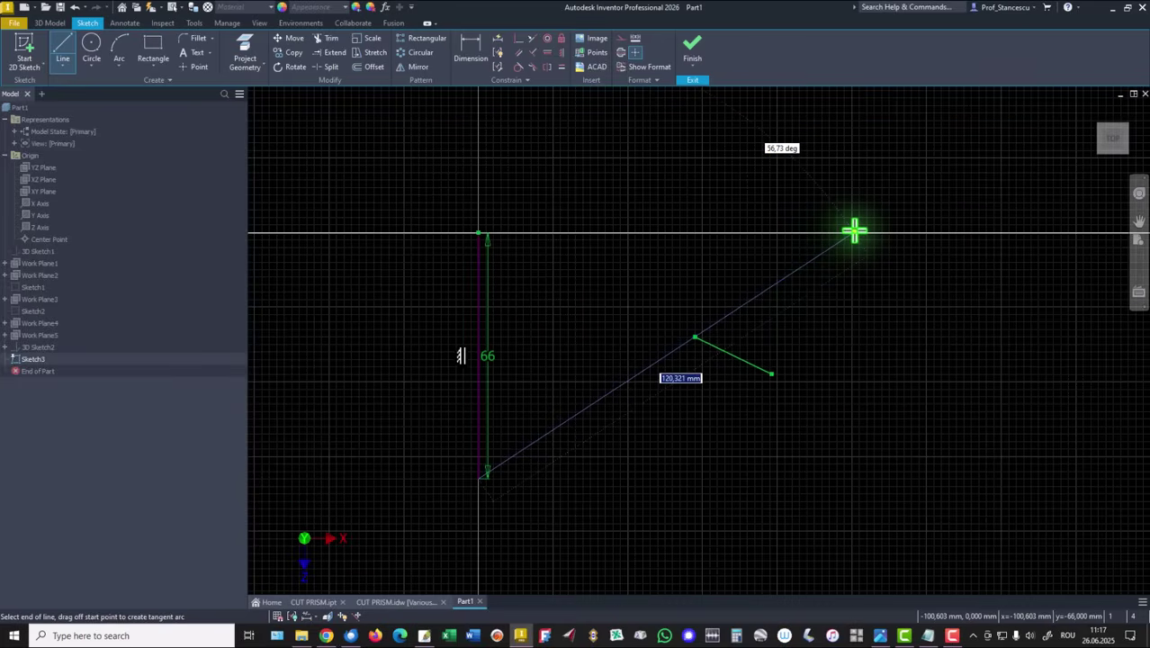
pyautogui.click(855, 234)
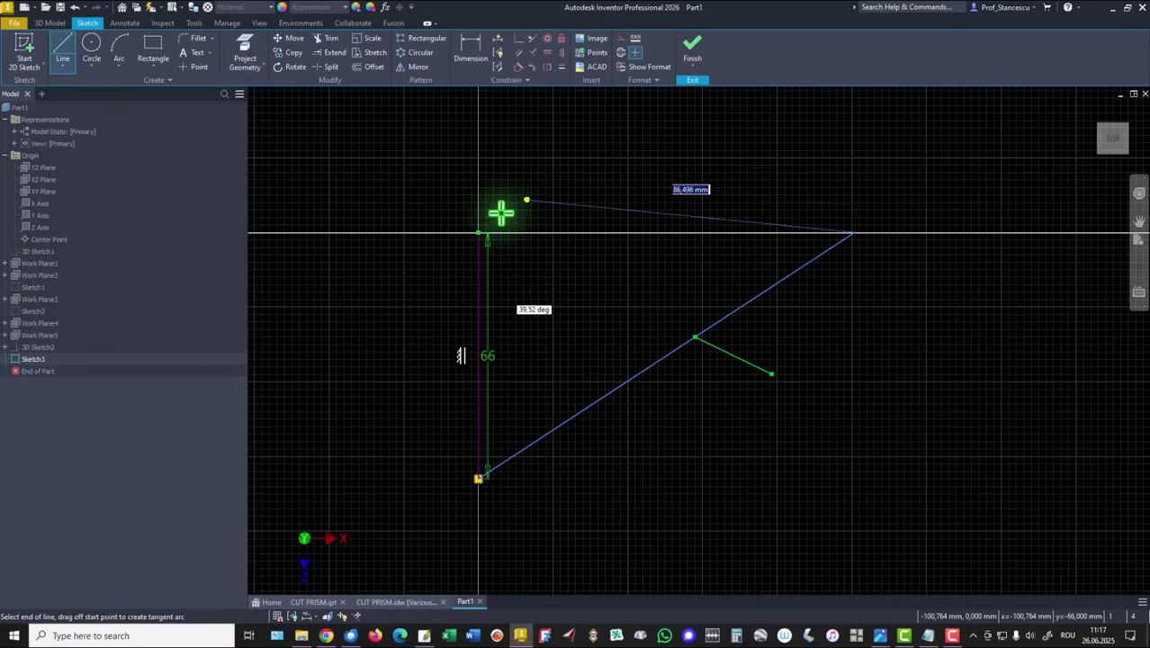
pyautogui.click(478, 235)
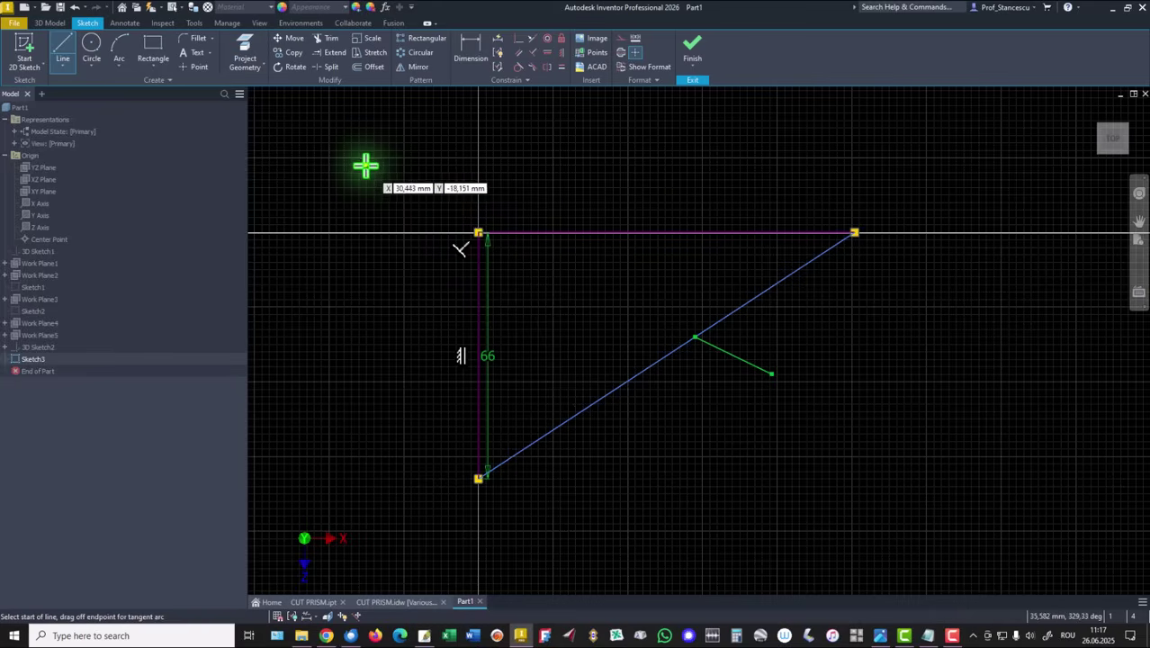
# - Dimension the outer angle between the hypotenuse and the extended 66 mm leg as 117 degrees, and finish the sketch
pyautogui.click(471, 51)
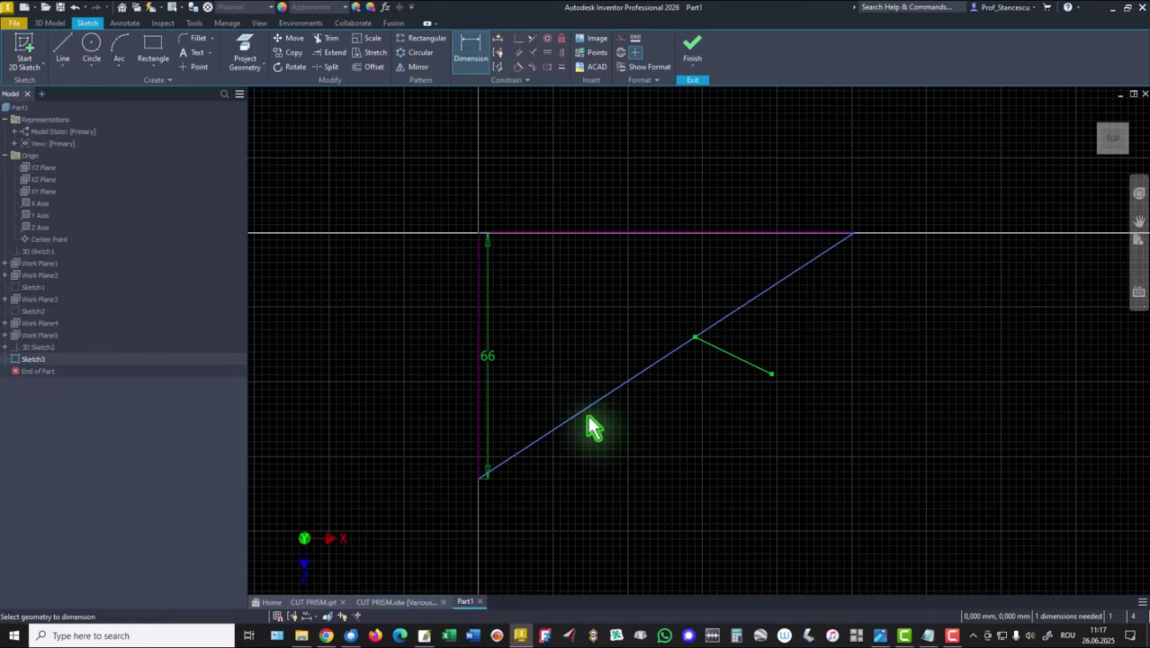
pyautogui.click(506, 435)
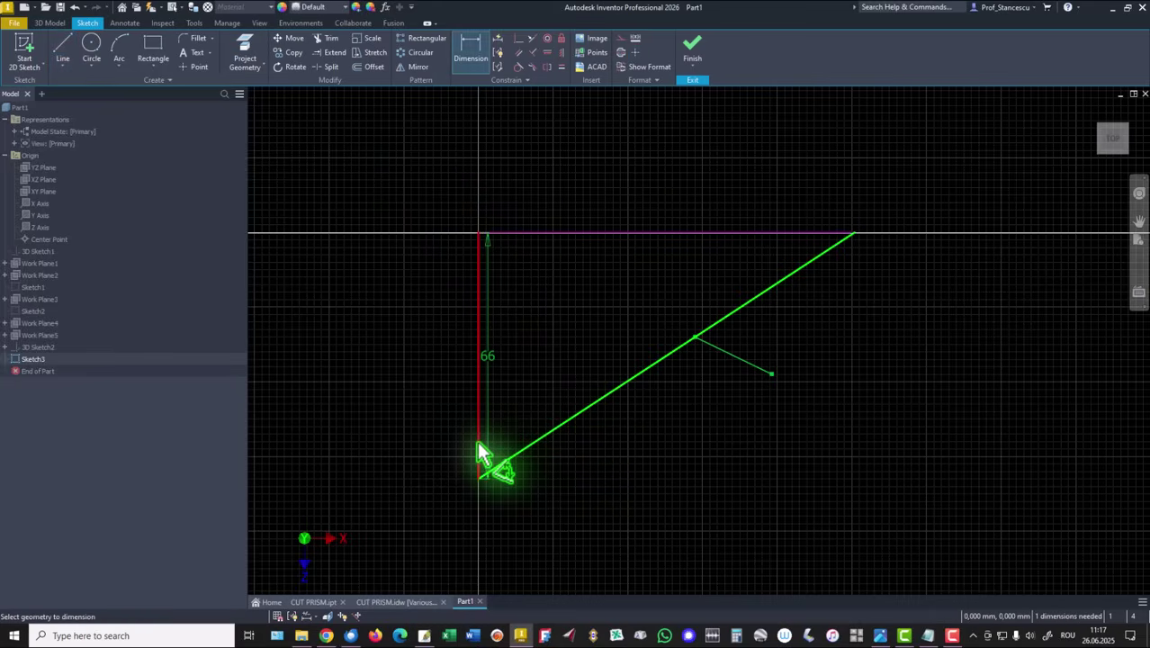
pyautogui.click(478, 442)
pyautogui.click(549, 515)
pyautogui.write('1')
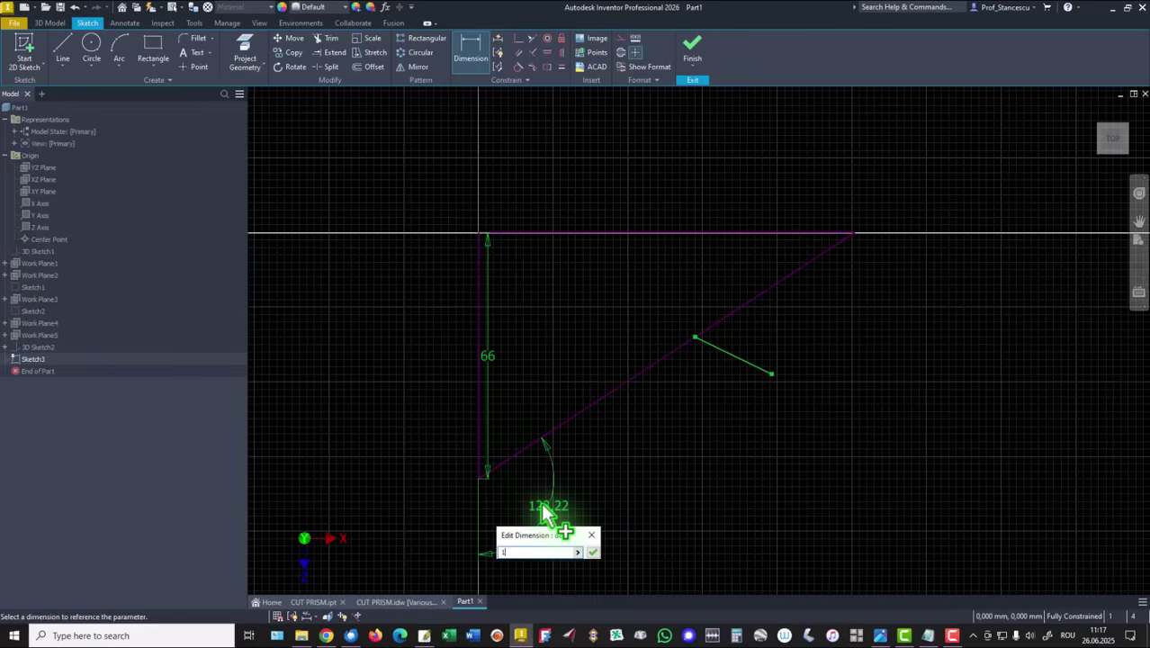
pyautogui.write('17')
pyautogui.press('Return')
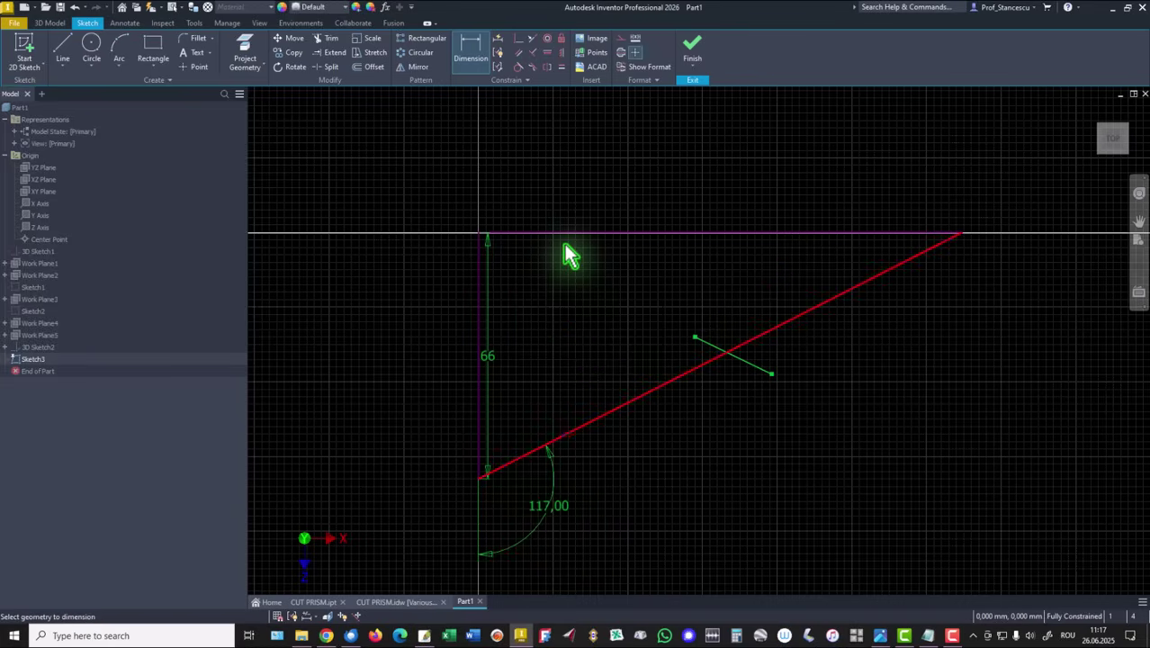
pyautogui.click(694, 52)
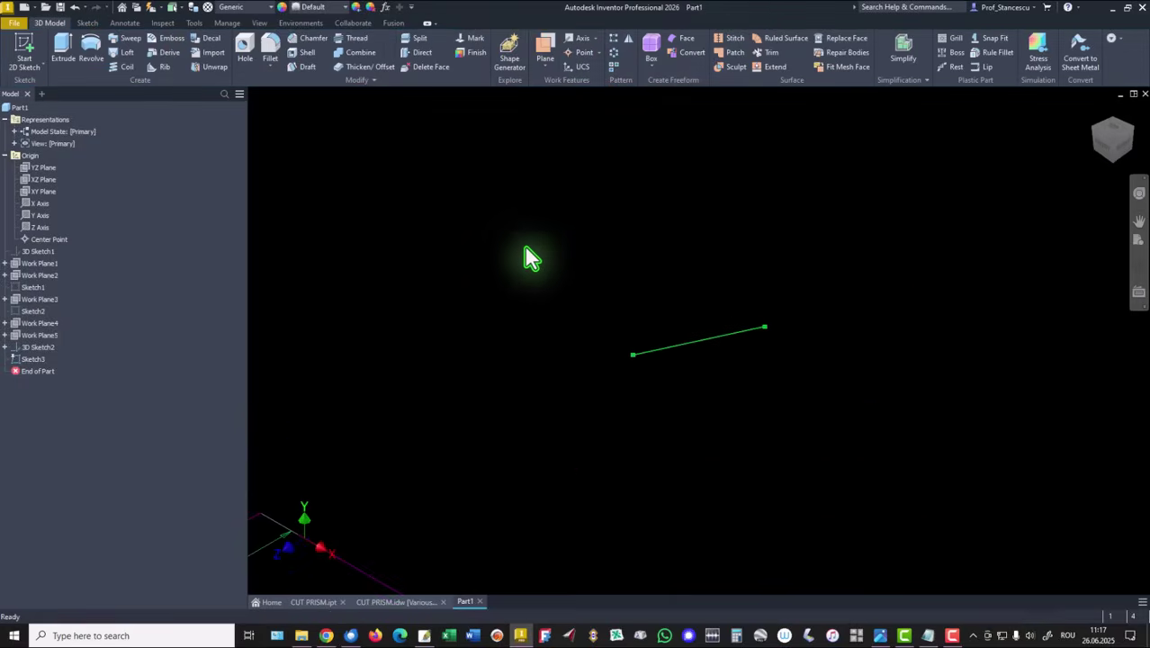
# - Create a work plane through the lower endpoint of projected line A, perpendicular to that line
pyautogui.click(539, 56)
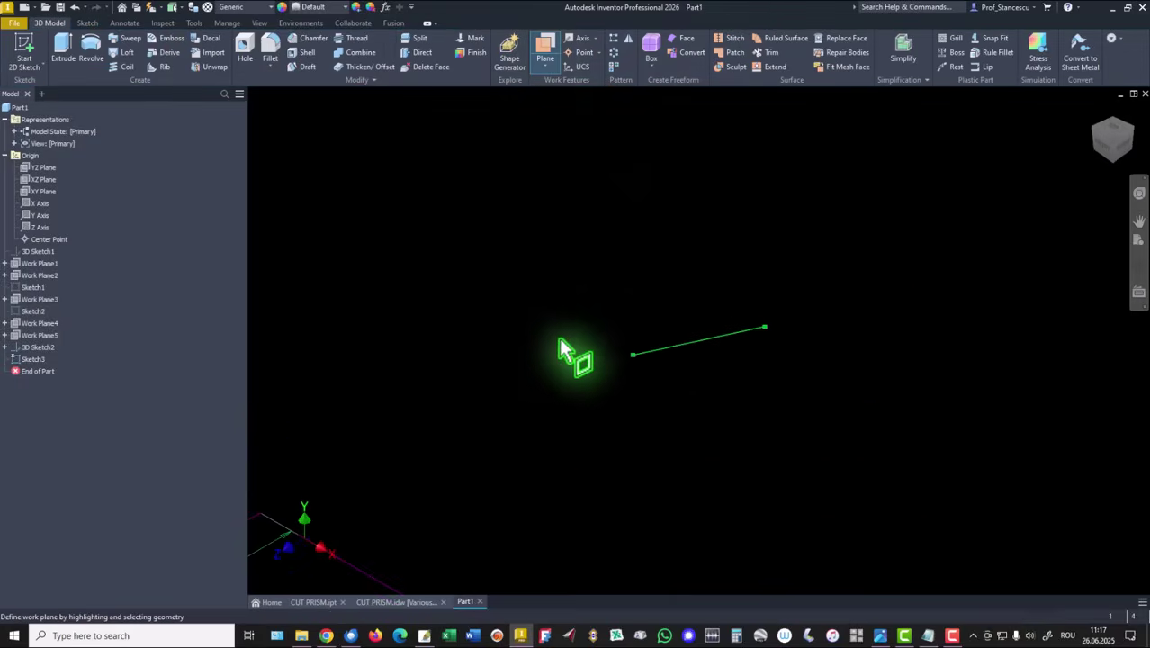
pyautogui.click(632, 355)
pyautogui.click(652, 352)
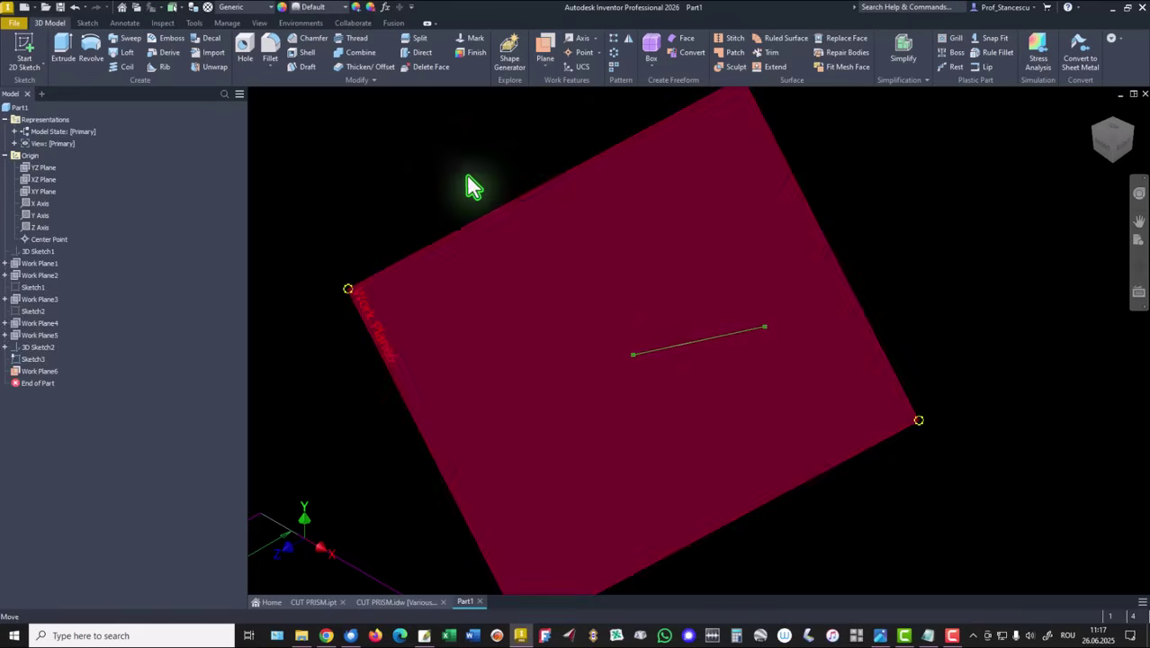
pyautogui.press('F6')
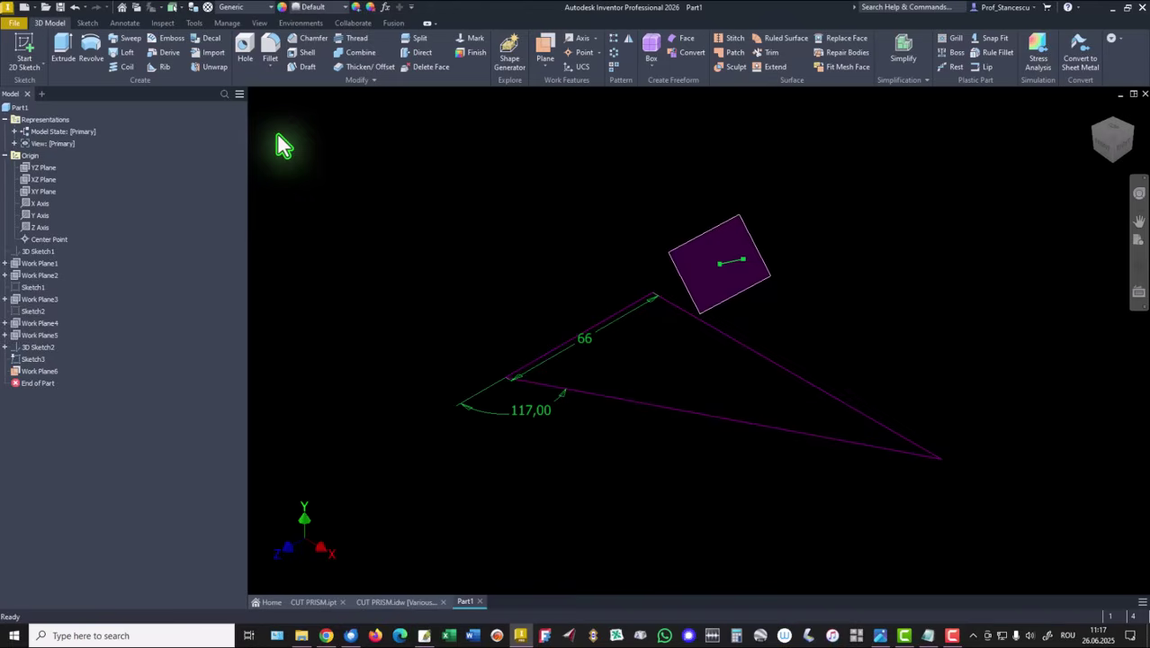
# - Extrude the triangular profile upward by 77 mm into a solid prism
pyautogui.click(61, 47)
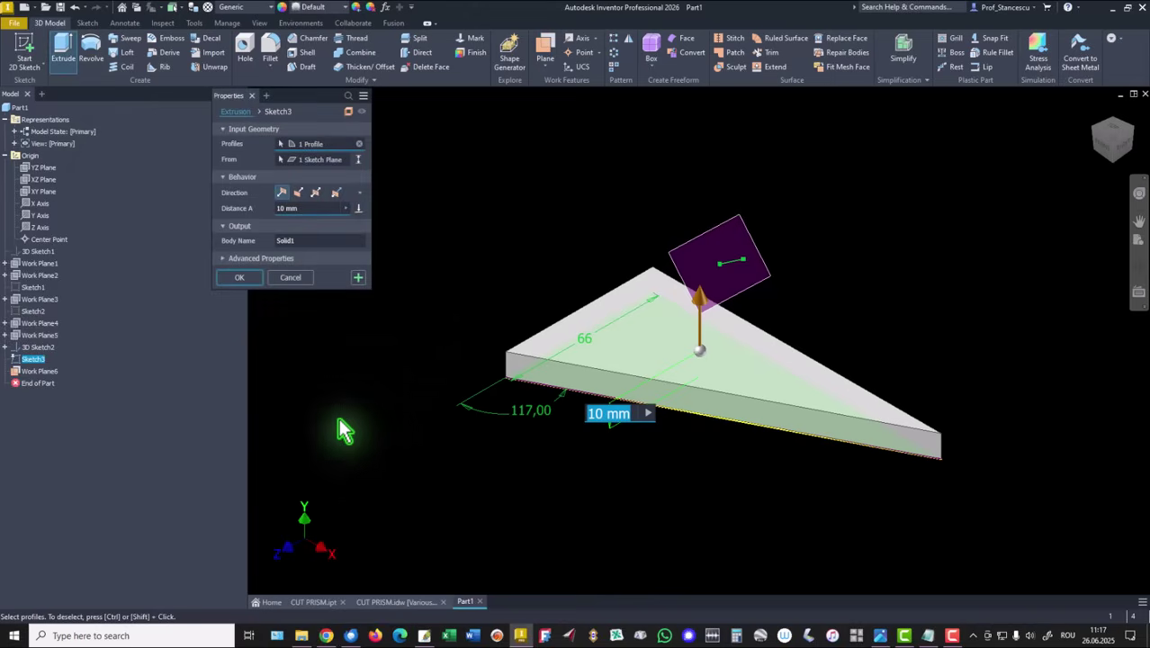
pyautogui.write('77')
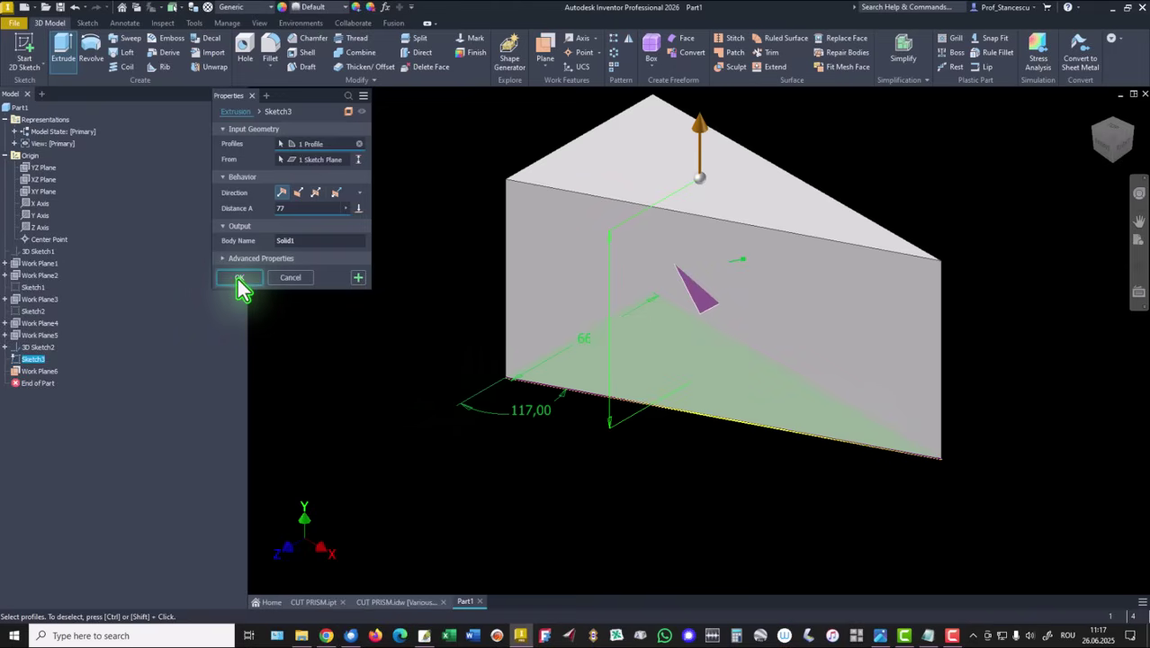
pyautogui.click(239, 277)
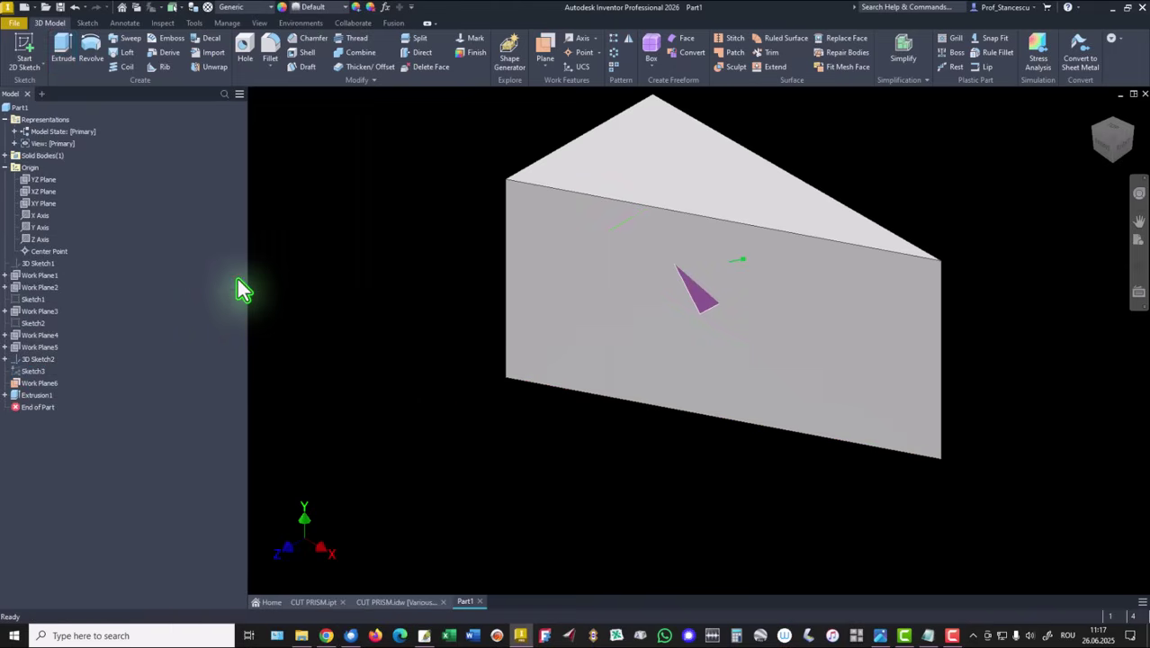
# - Auto-resize the work plane perpendicular to line A and split the solid prism with it, removing the portion on line A's side
pyautogui.rightClick(29, 392)
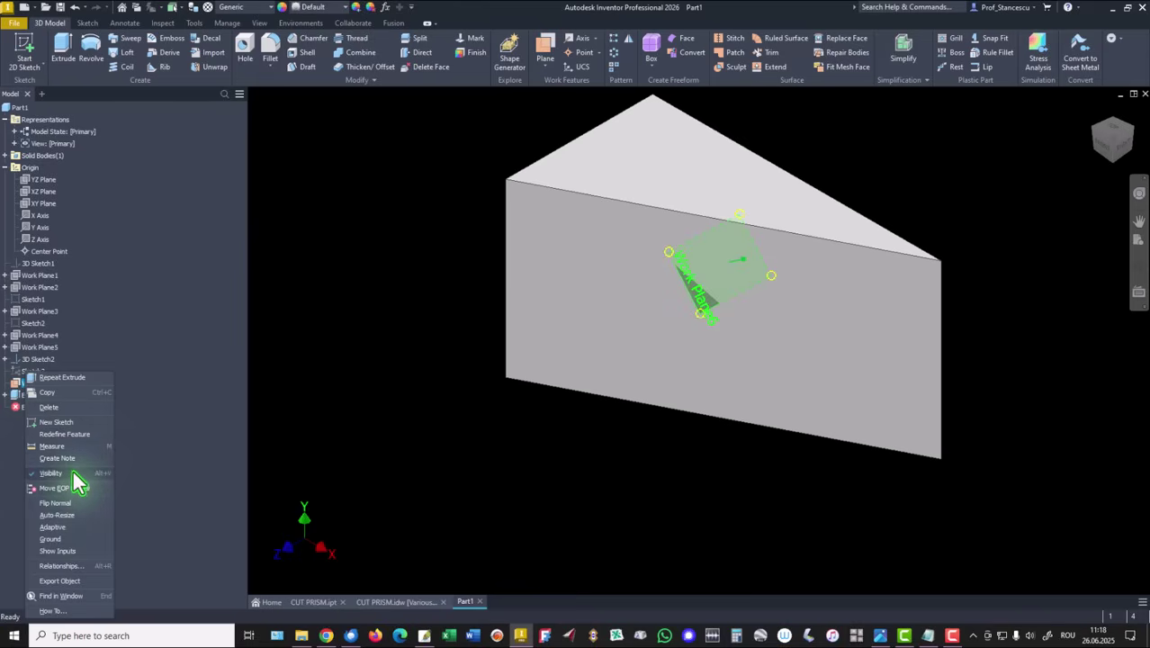
pyautogui.click(56, 517)
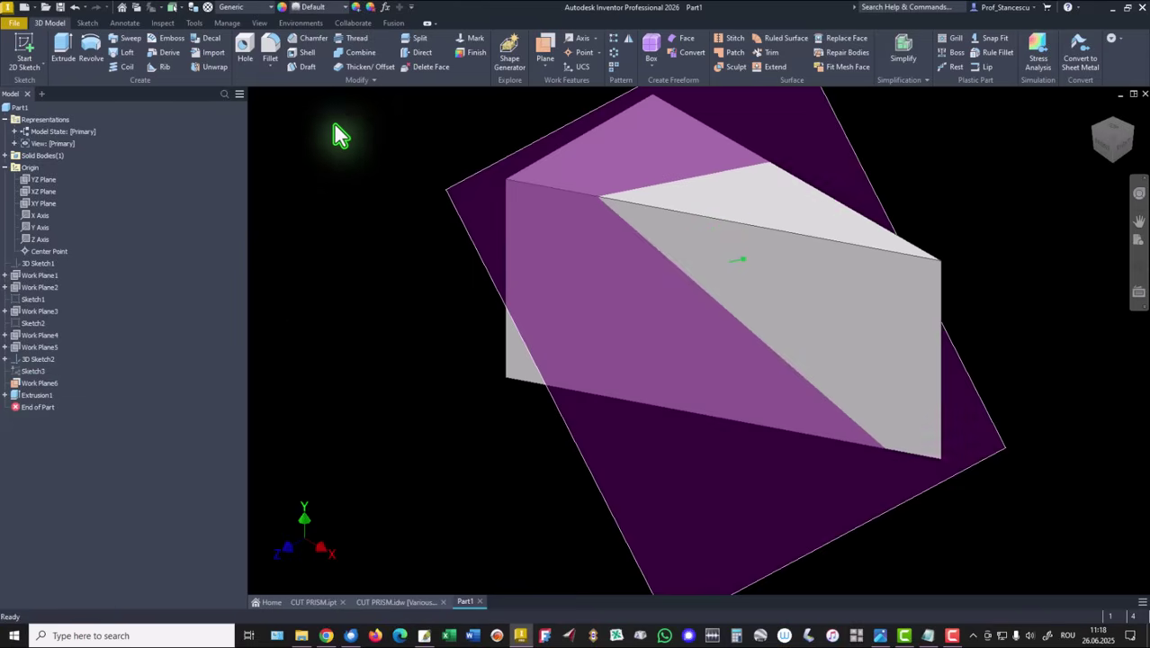
pyautogui.click(416, 38)
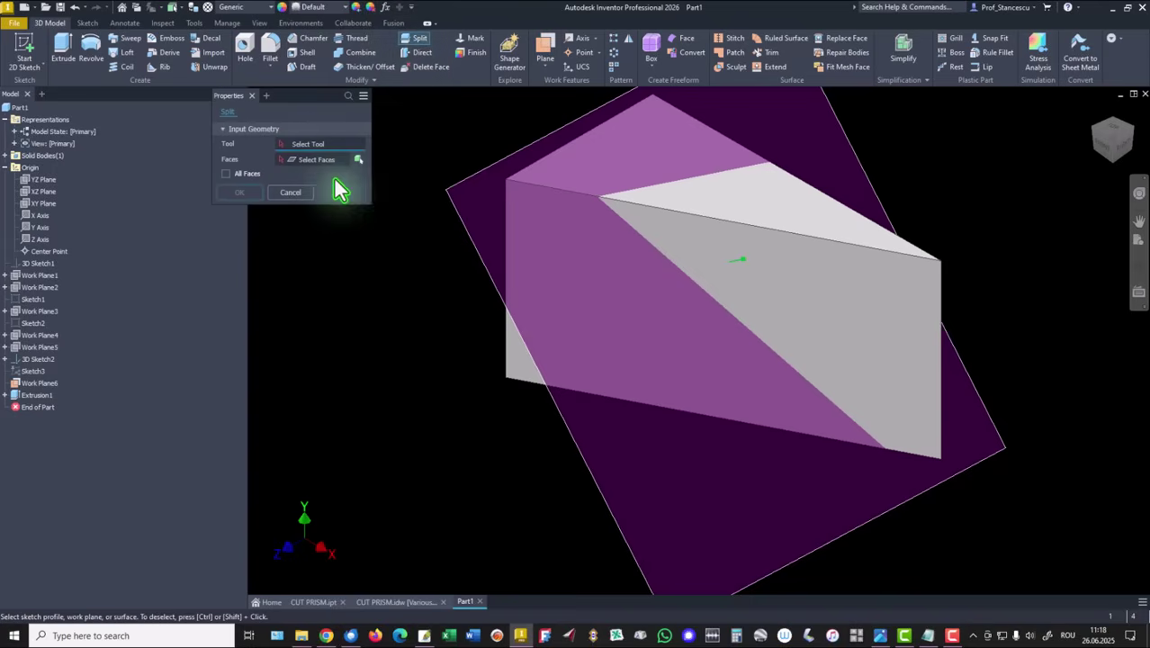
pyautogui.click(456, 216)
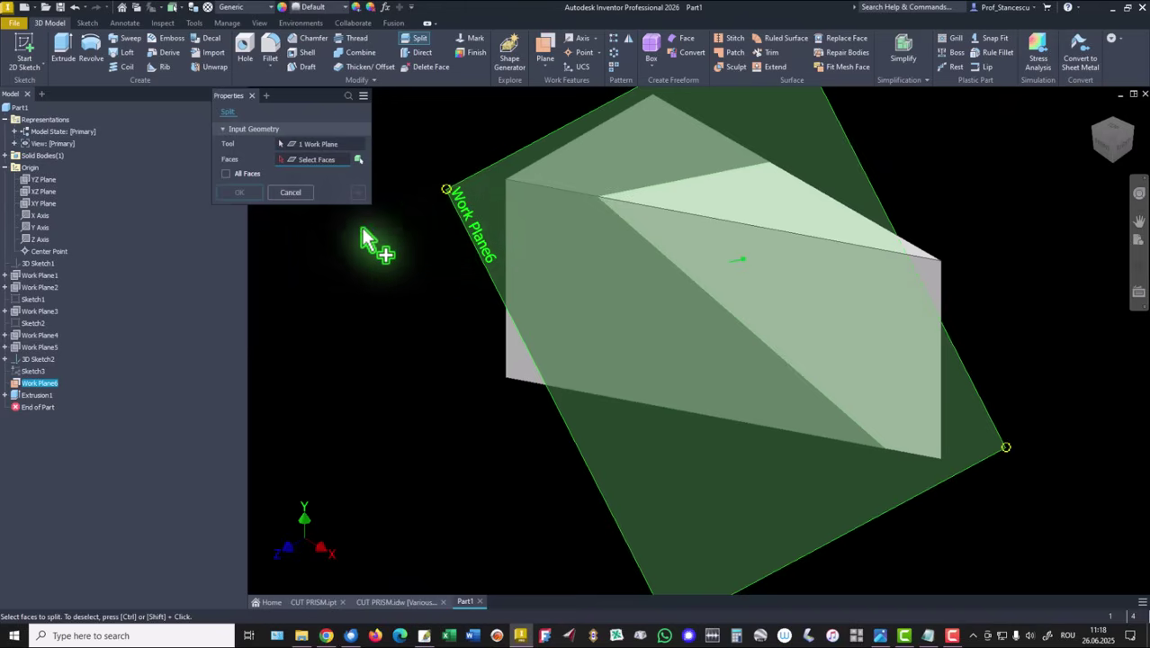
pyautogui.click(359, 161)
pyautogui.click(298, 193)
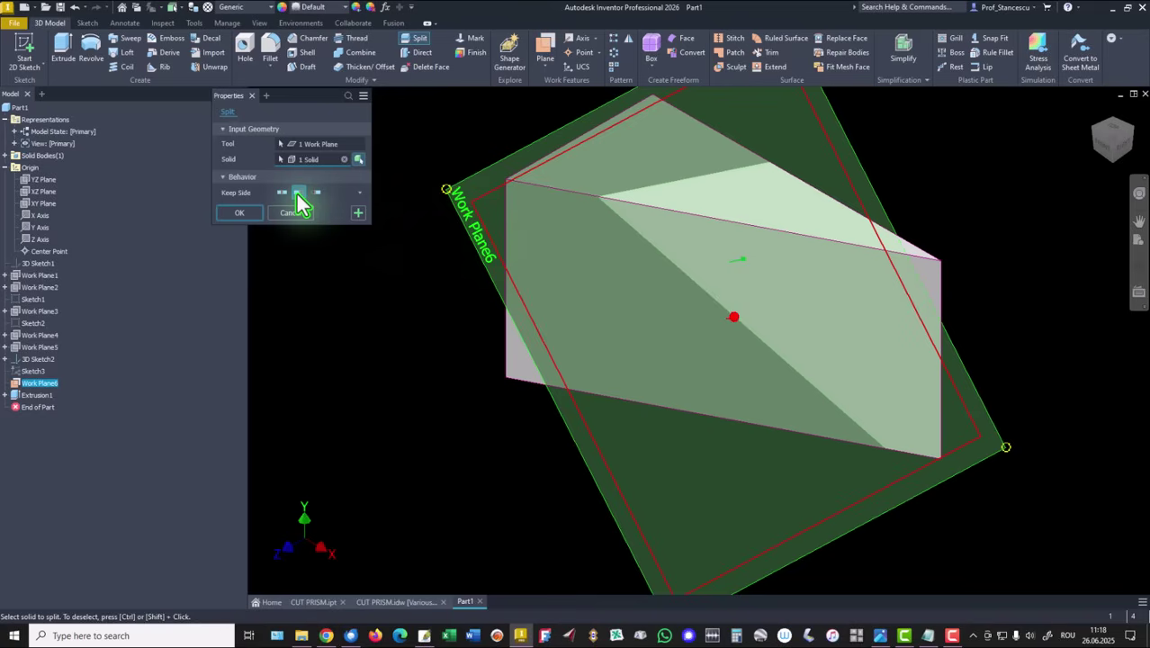
pyautogui.keyDown('shift'); pyautogui.moveTo(308, 341); pyautogui.dragTo(526, 346, button='middle'); pyautogui.keyUp('shift')
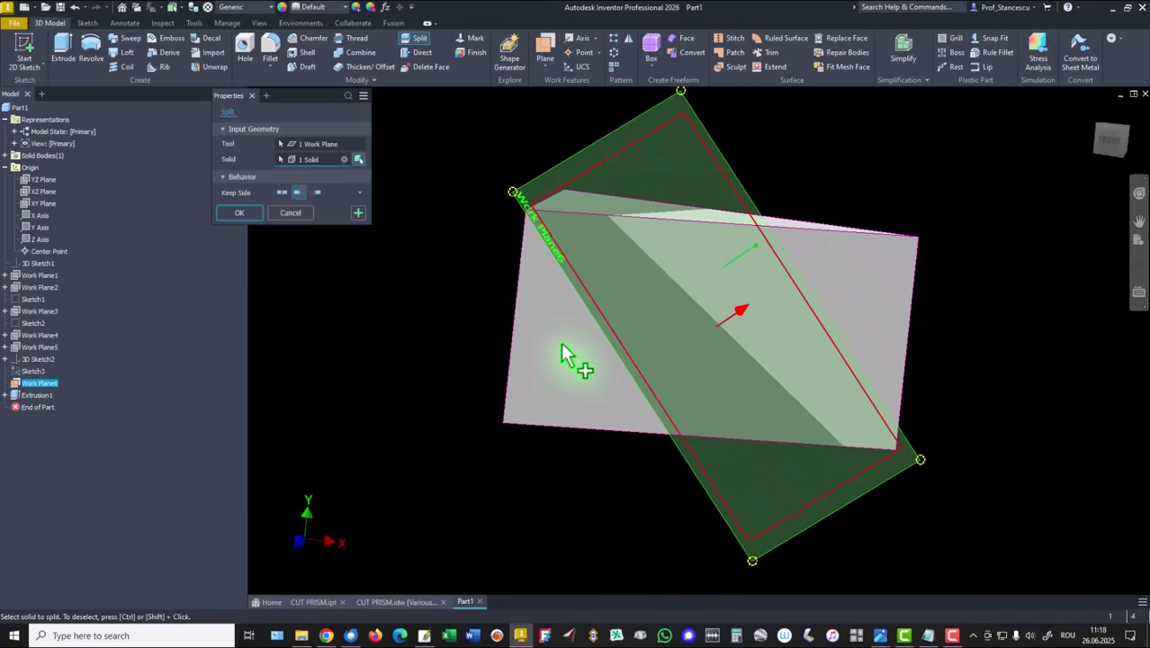
pyautogui.click(255, 216)
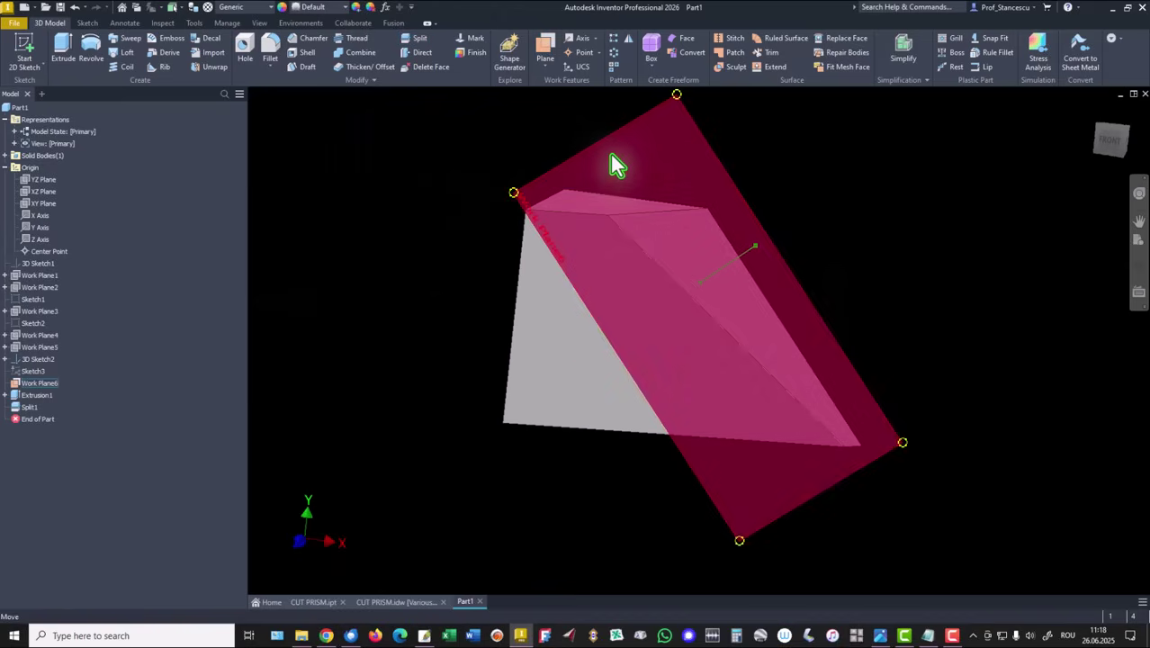
# - Hide the work plane used for the split, restore the home view, and collapse the Origin and Representations folders
pyautogui.rightClick(606, 137)
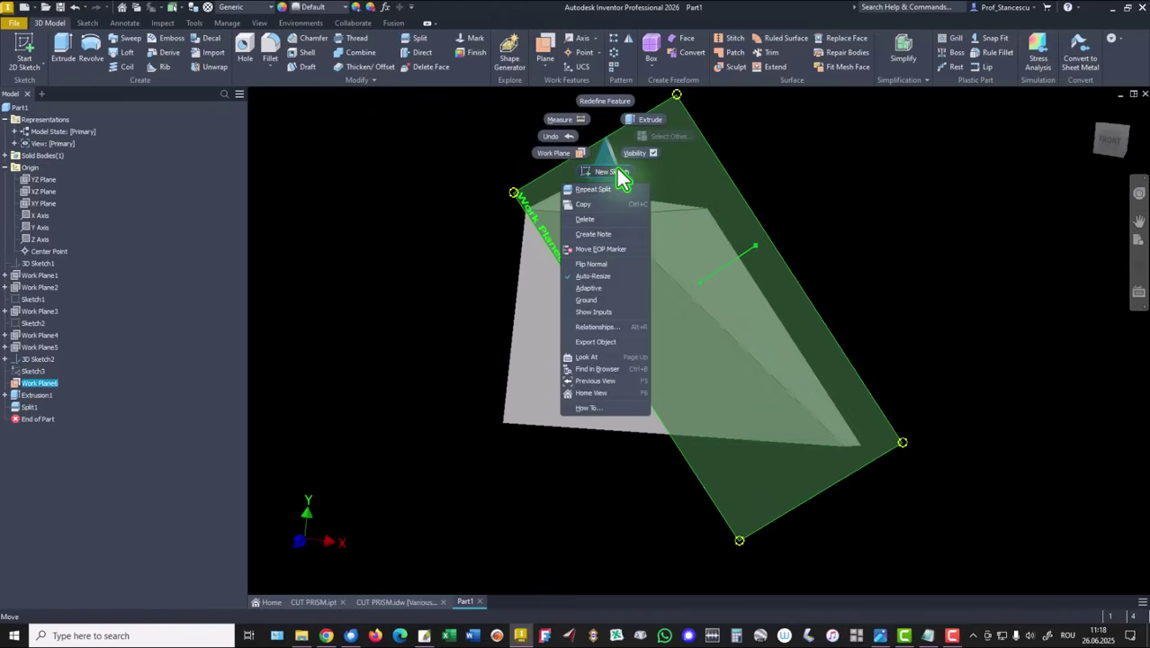
pyautogui.click(643, 155)
pyautogui.press('F6')
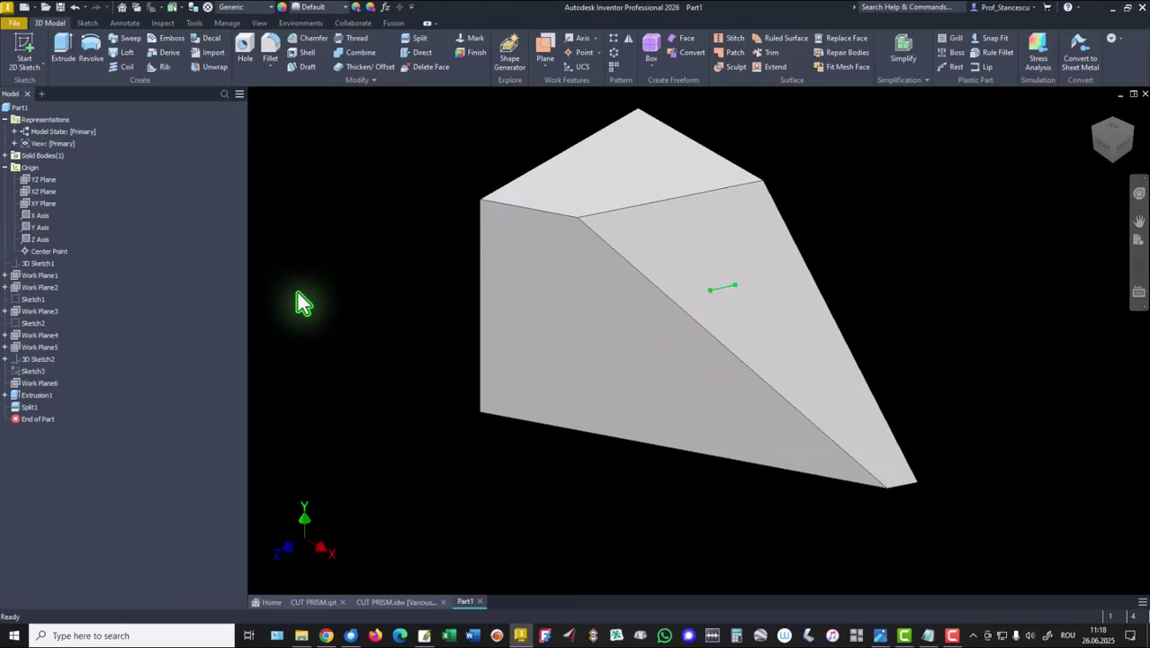
pyautogui.click(5, 168)
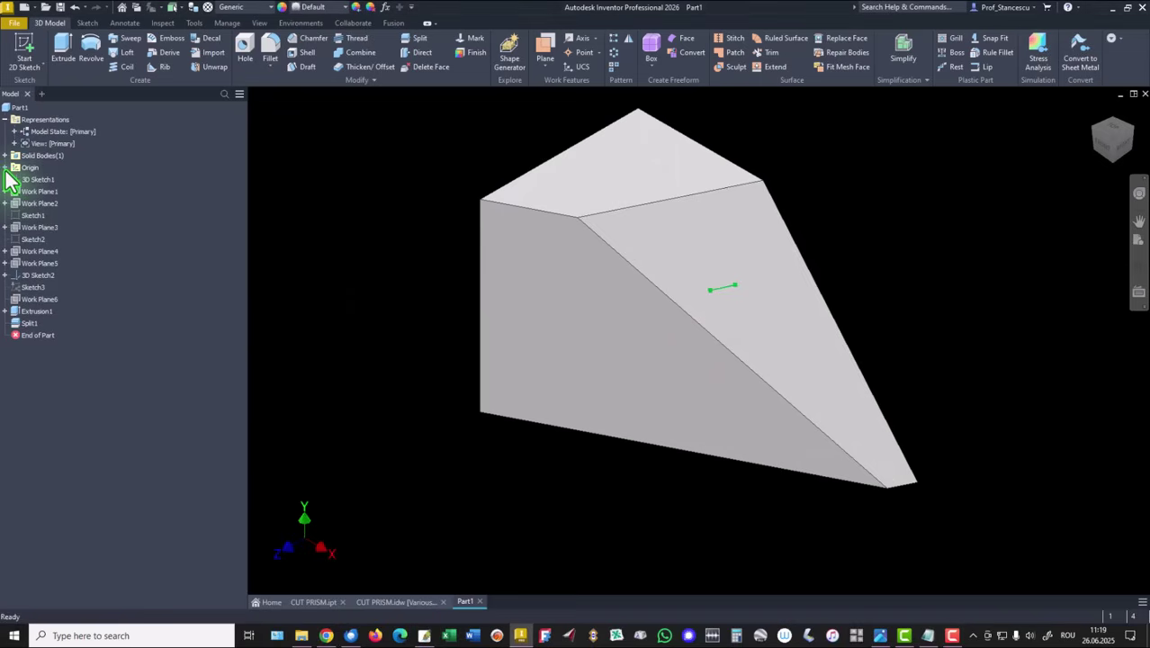
pyautogui.click(6, 120)
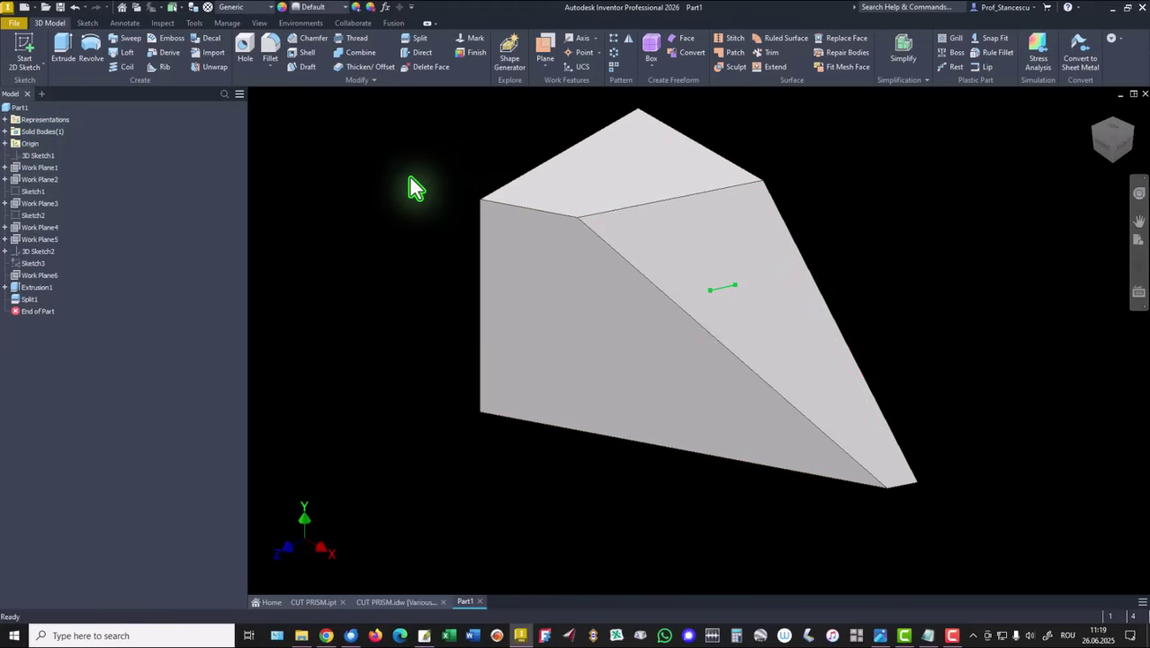
# - Update the physical properties of Part1 in its iProperties and copy the calculated volume
pyautogui.rightClick(19, 111)
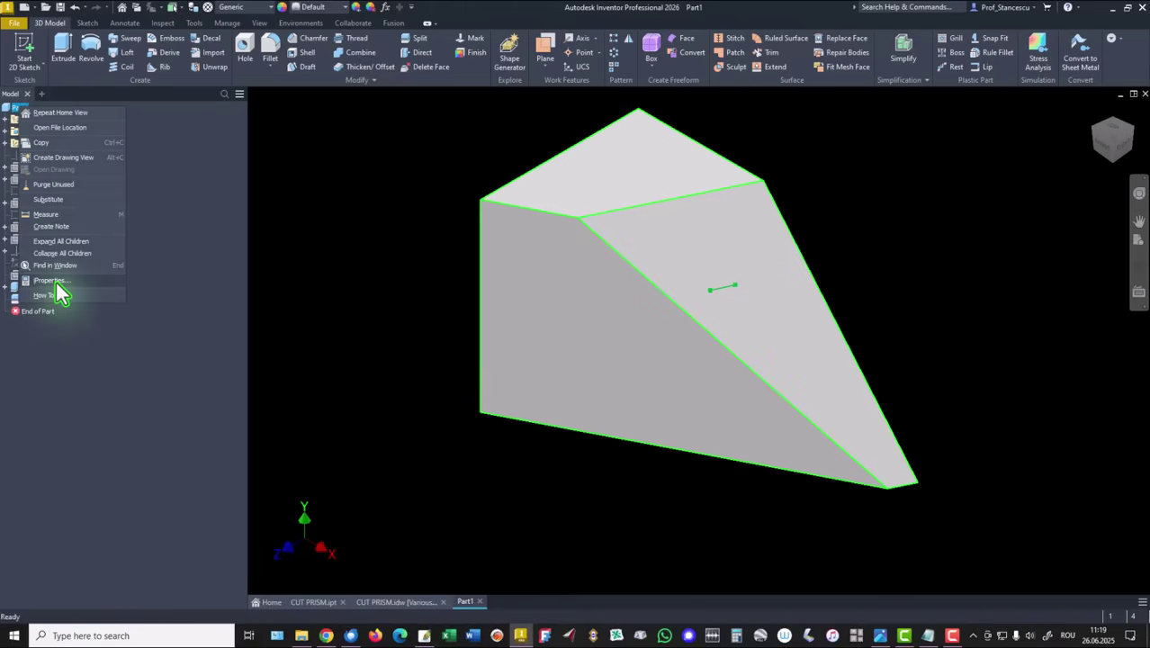
pyautogui.click(54, 281)
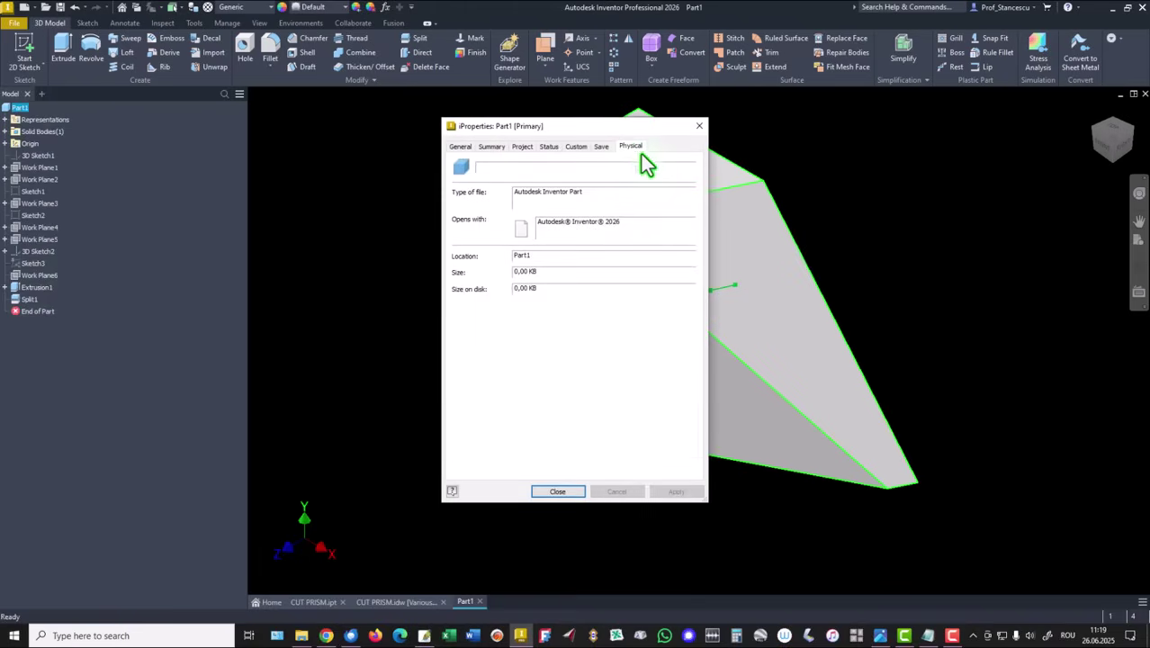
pyautogui.click(632, 147)
pyautogui.click(677, 175)
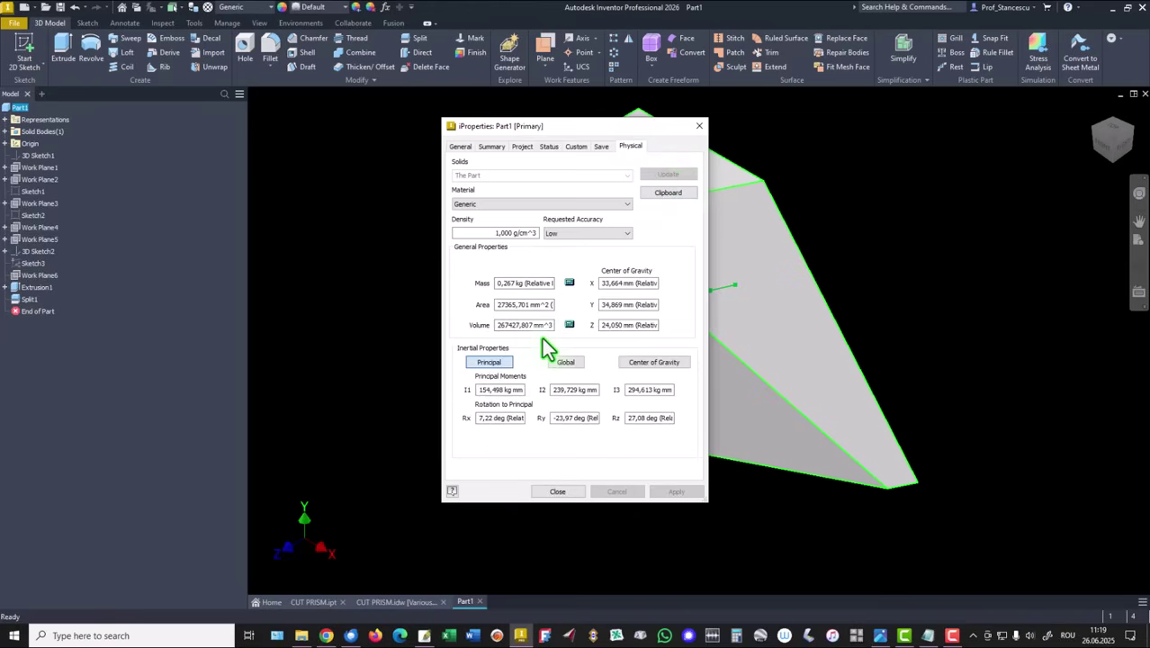
pyautogui.moveTo(551, 325); pyautogui.dragTo(418, 322)
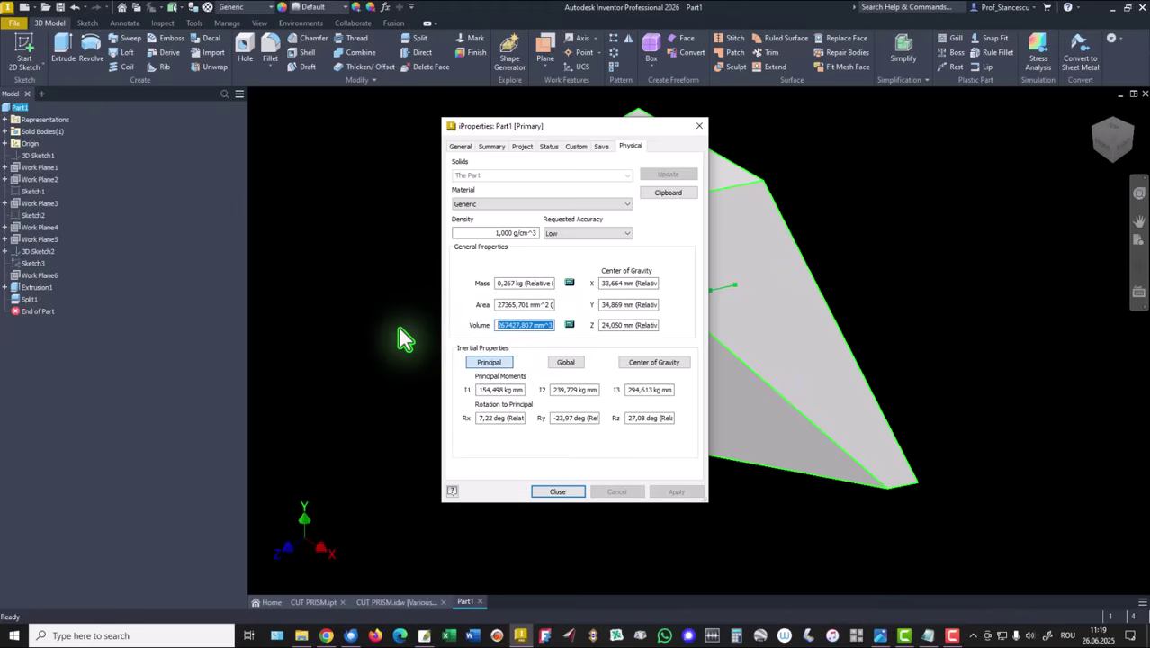
pyautogui.hotkey('ctrl', 'c')
pyautogui.click(549, 492)
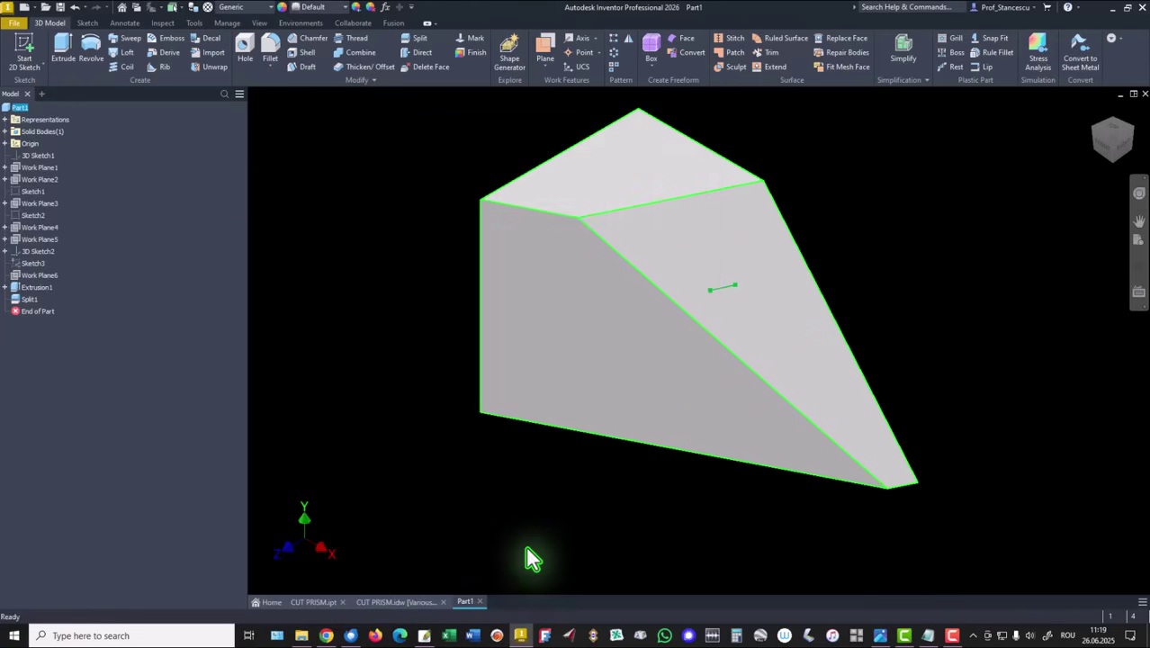
# - In the CUT PRISM drawing, paste the copied volume under the volume note to compare them, discard the edit, and return to Part1
pyautogui.click(392, 601)
pyautogui.click(1041, 513)
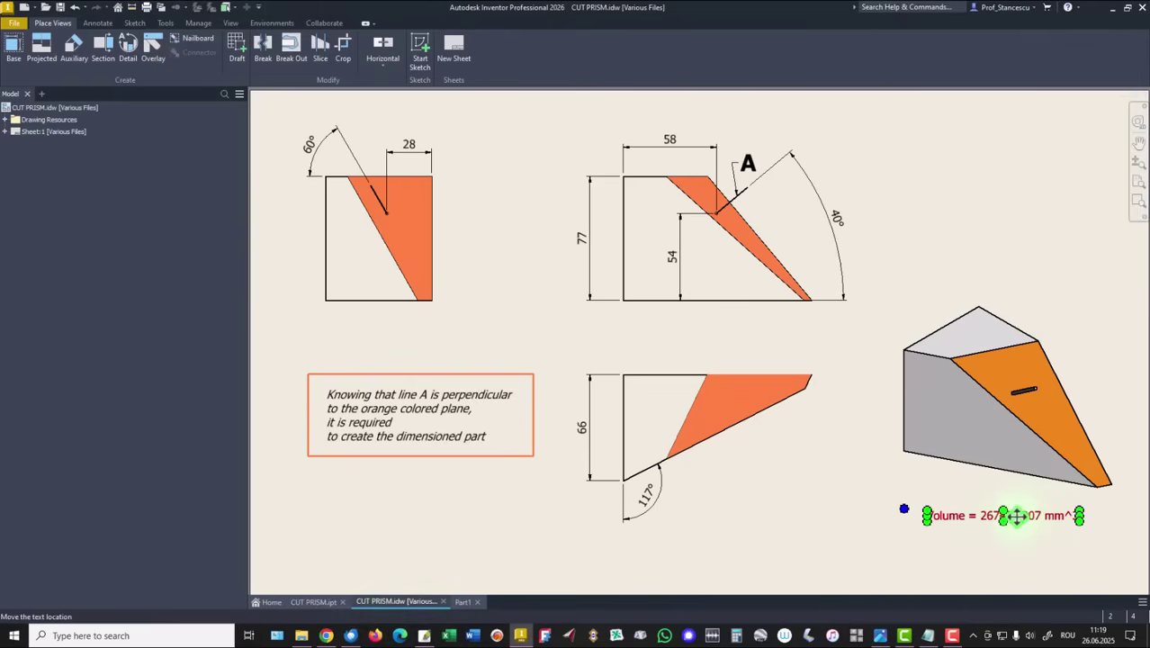
pyautogui.doubleClick(1017, 515)
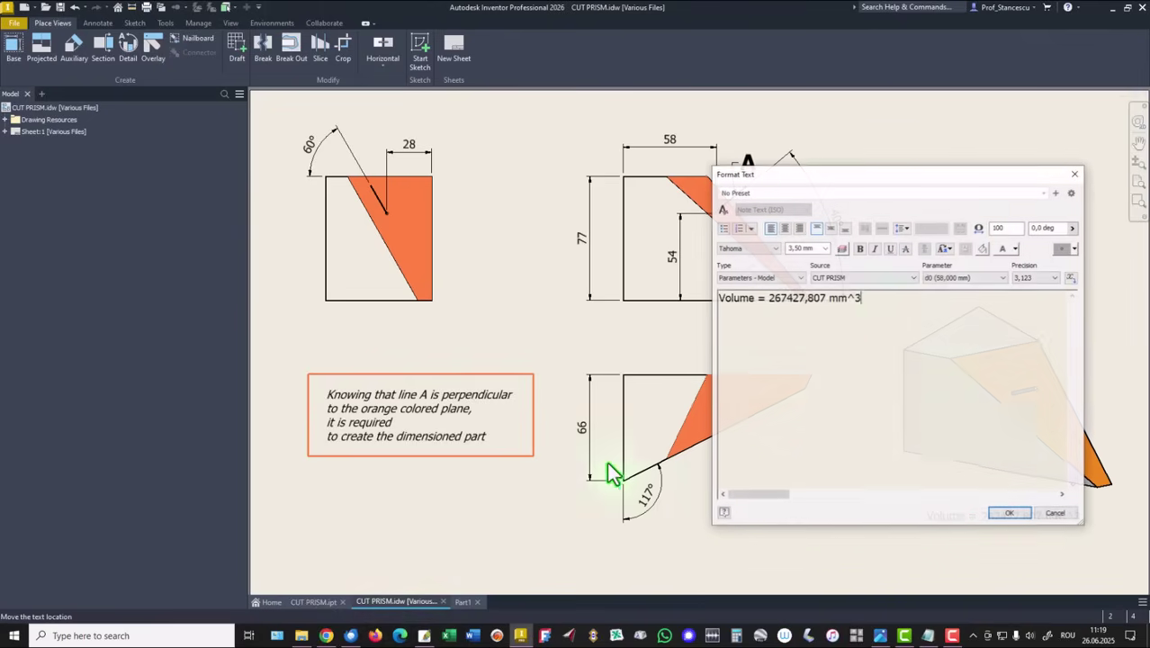
pyautogui.press('Return')
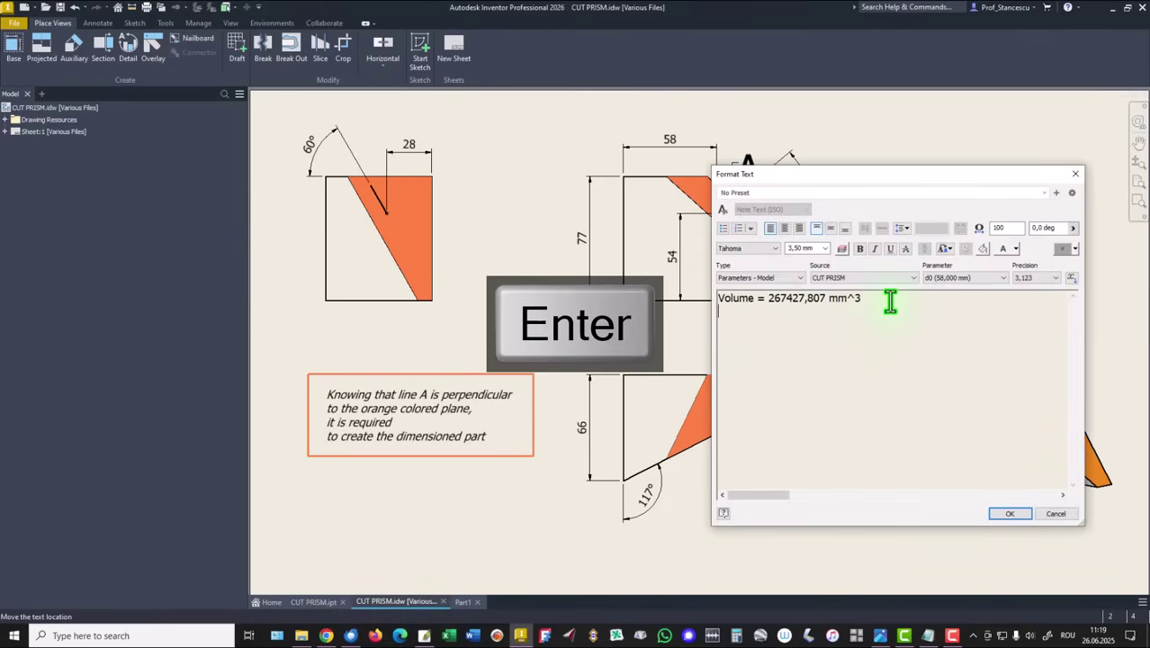
pyautogui.hotkey('ctrl', 'v')
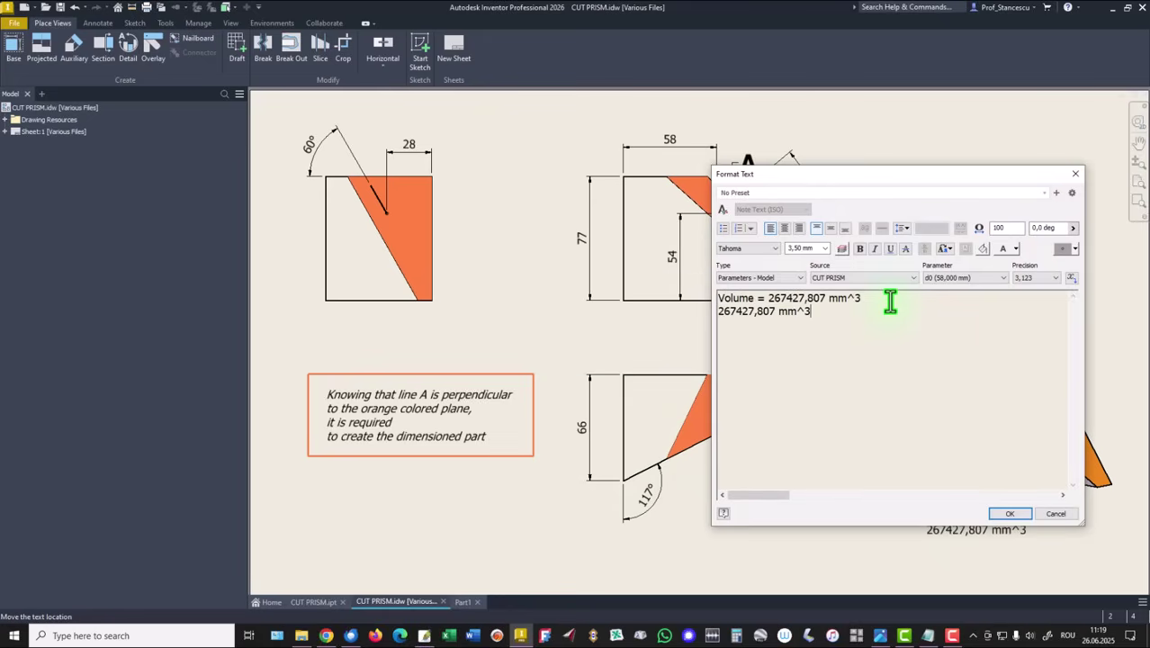
pyautogui.click(1059, 517)
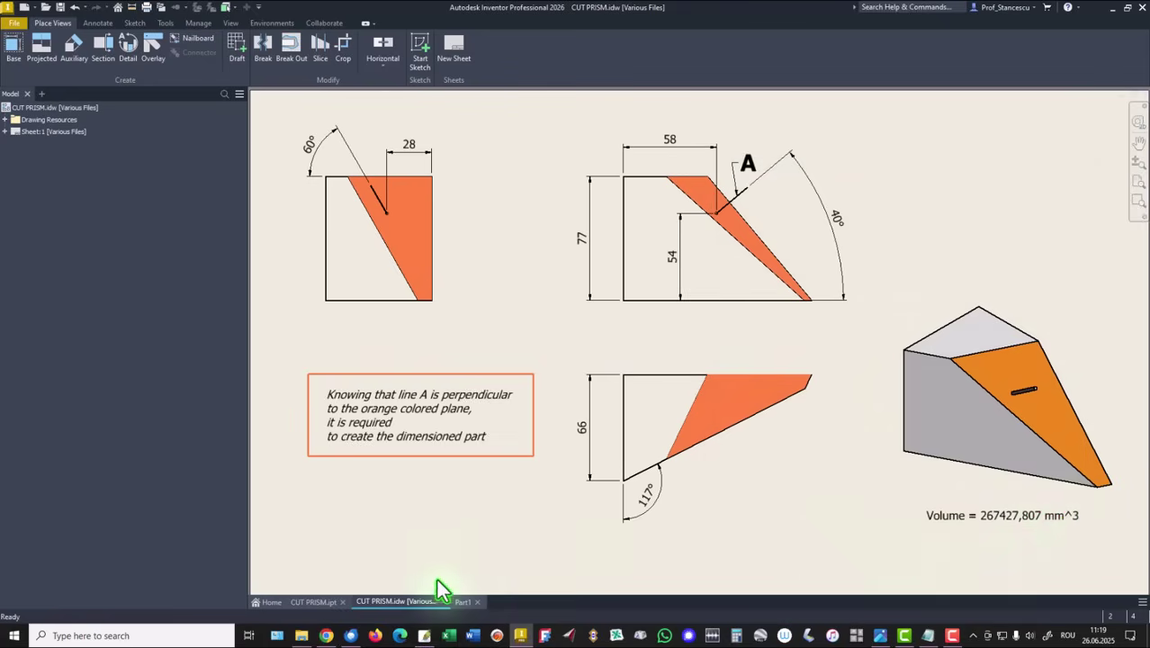
pyautogui.click(461, 602)
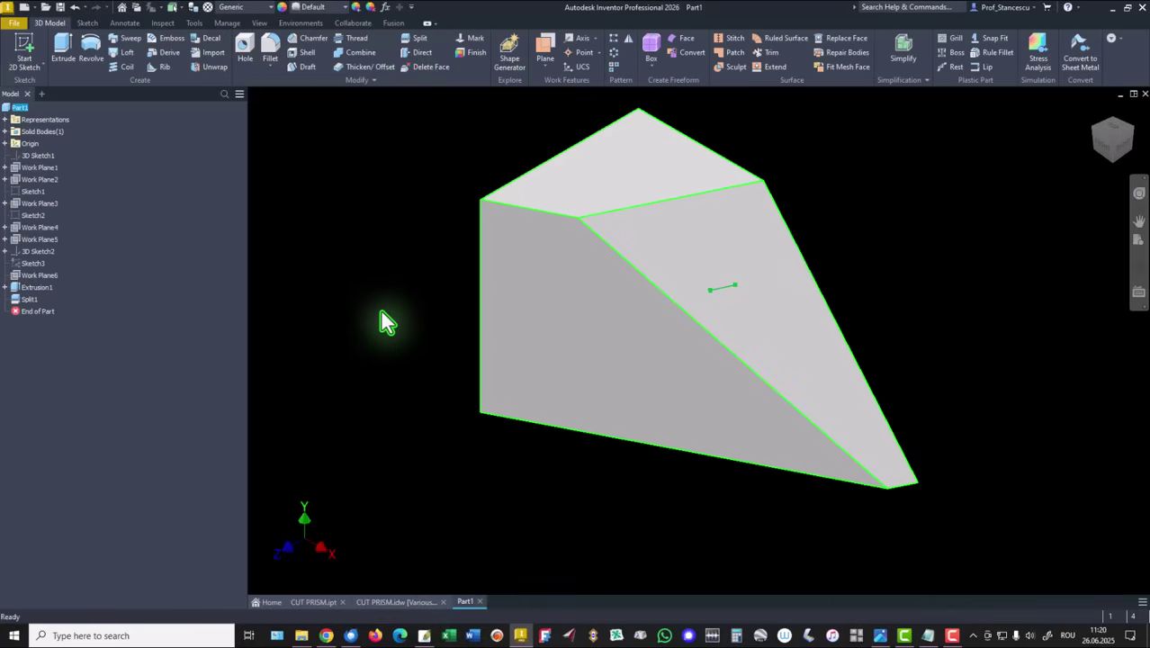